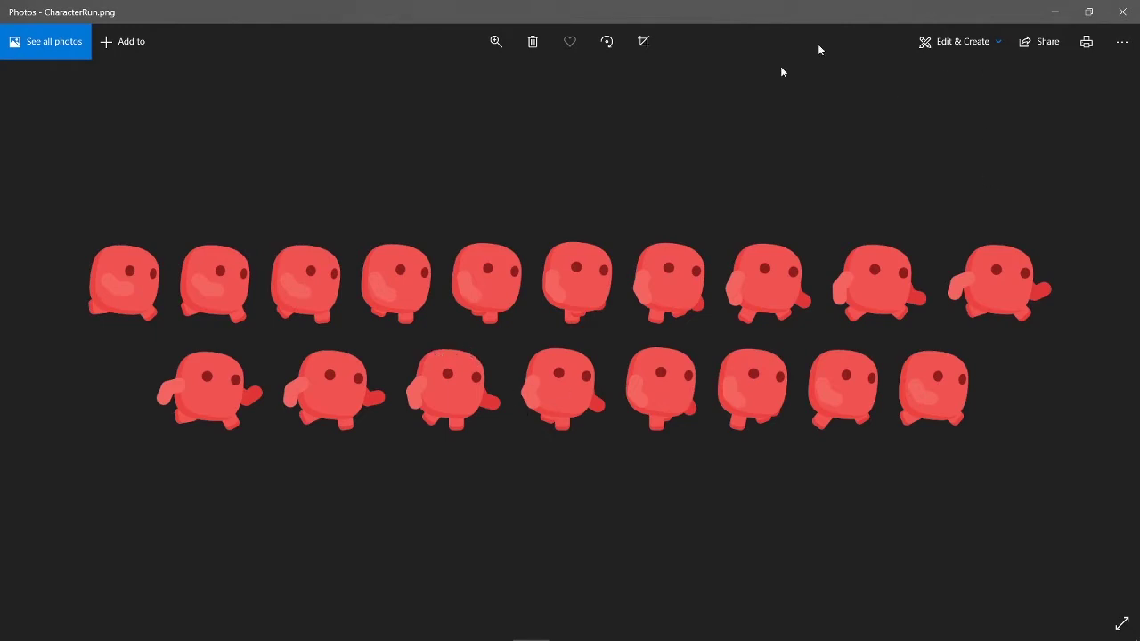
- Switch to the Music String folder in File Explorer and look through the individual line frame images
{"action": "mouse_move", "coordinate": [189, 636]}
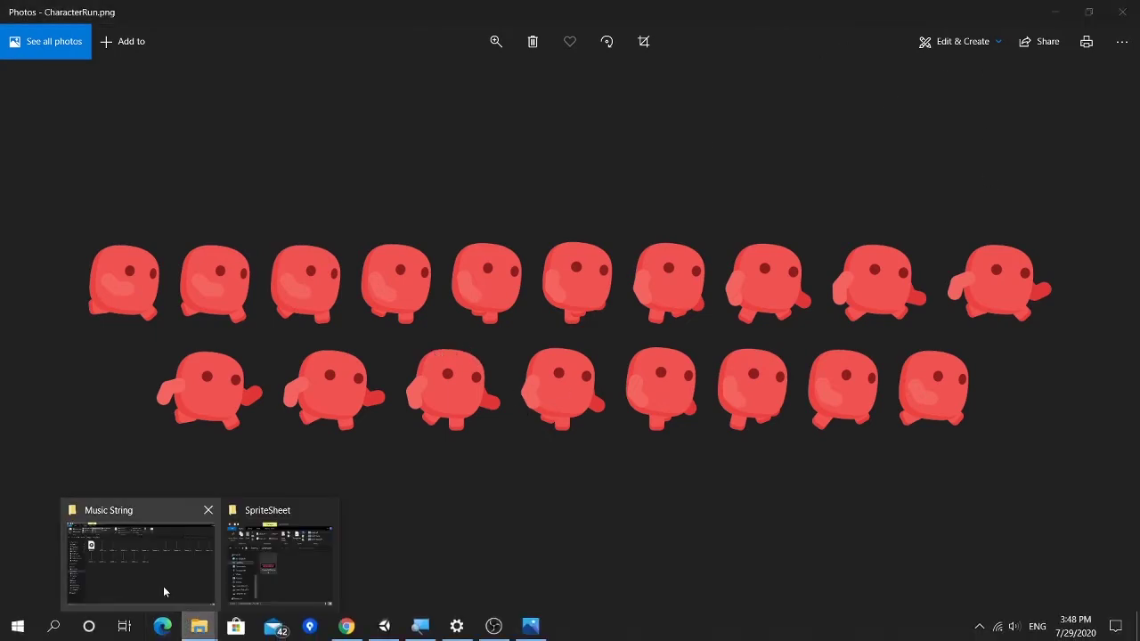
{"action": "left_click", "coordinate": [163, 586]}
{"action": "left_click", "coordinate": [279, 196]}
{"action": "left_click", "coordinate": [366, 189]}
{"action": "left_click", "coordinate": [432, 186]}
{"action": "left_click", "coordinate": [523, 190]}
{"action": "left_click", "coordinate": [613, 190]}
{"action": "left_click", "coordinate": [671, 326]}
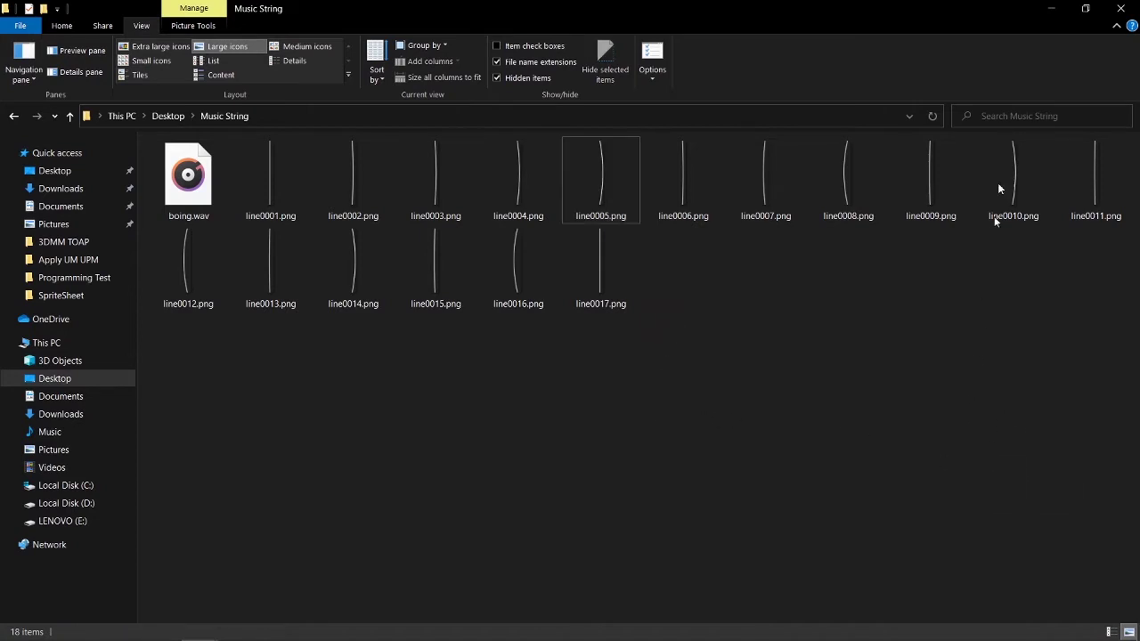
{"action": "left_click", "coordinate": [1052, 11]}
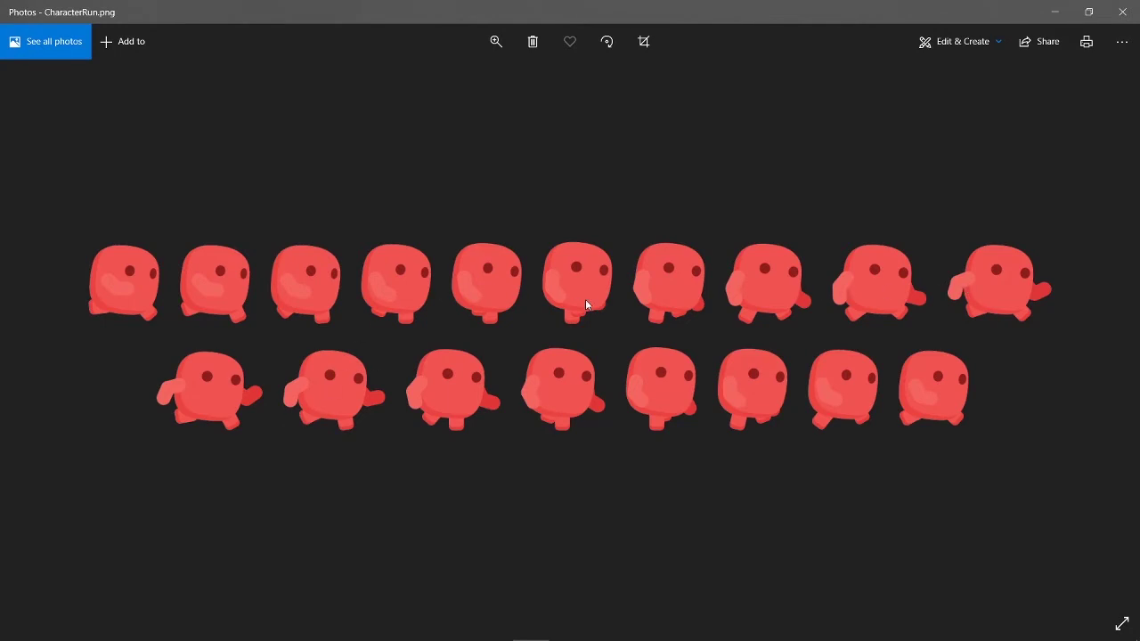
- Switch to Chrome and view the Ezgif sprite sheet cutter page among the open sprite sheet tools
{"action": "left_click", "coordinate": [343, 626]}
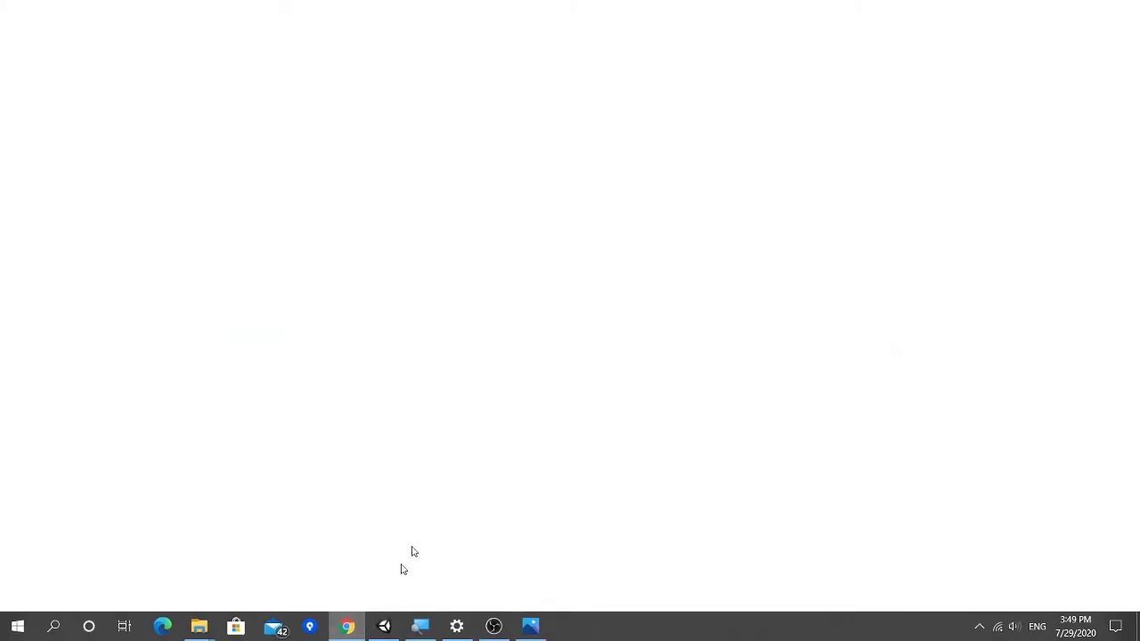
{"action": "left_click", "coordinate": [627, 13]}
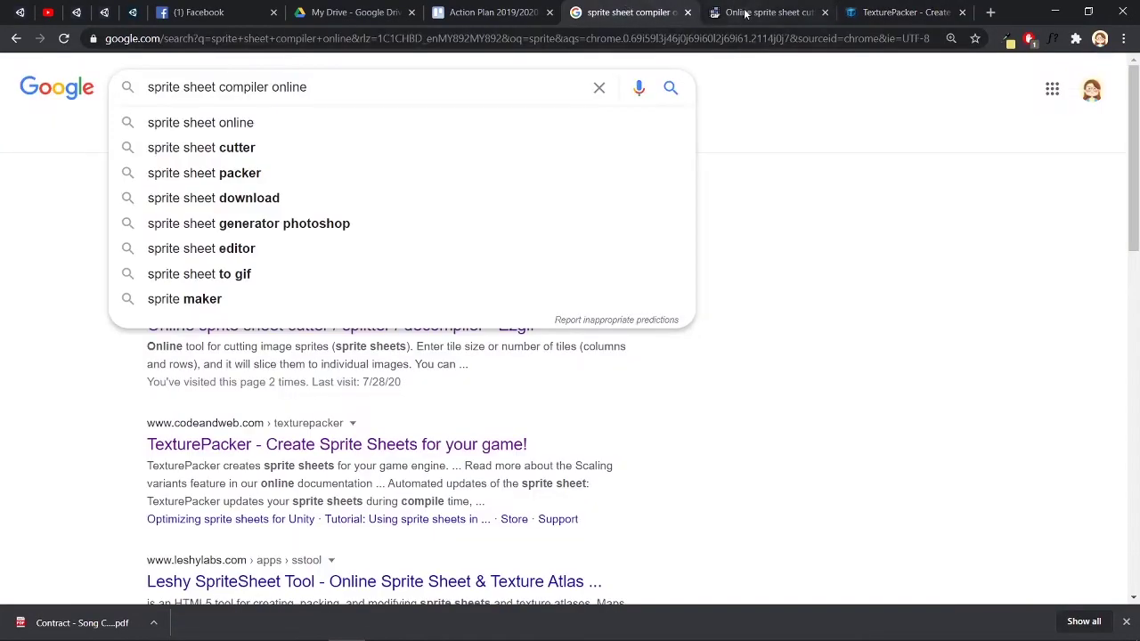
{"action": "left_click", "coordinate": [824, 236]}
{"action": "left_click", "coordinate": [755, 12]}
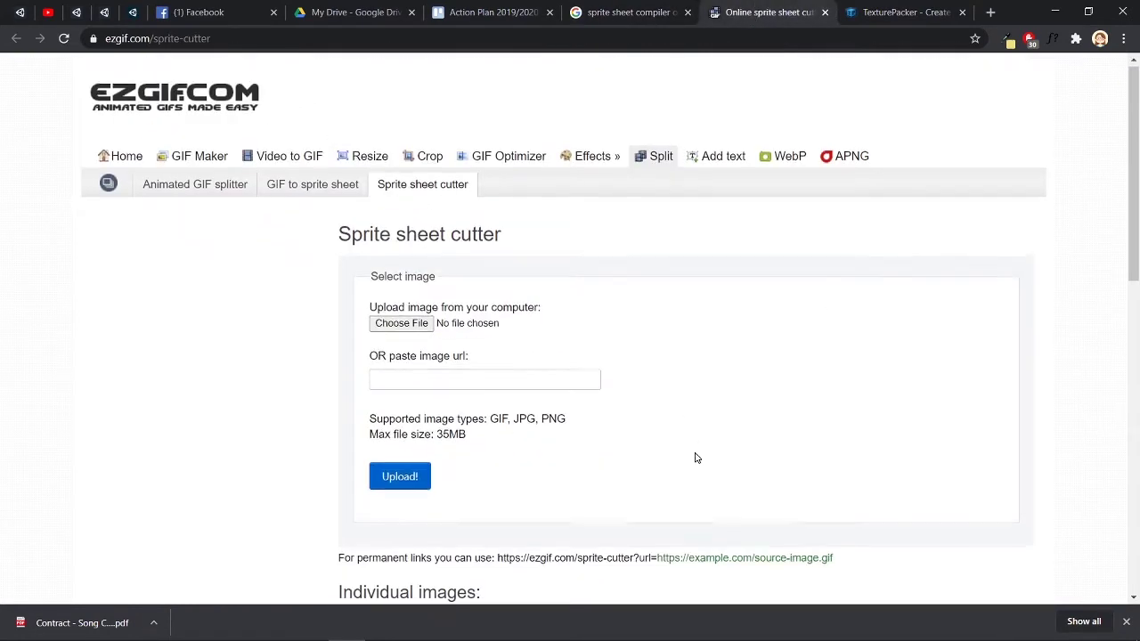
{"action": "scroll", "coordinate": [696, 461], "scroll_direction": "down", "scroll_amount": 1}
{"action": "scroll", "coordinate": [693, 470], "scroll_direction": "down", "scroll_amount": 2}
{"action": "scroll", "coordinate": [691, 470], "scroll_direction": "up", "scroll_amount": 3}
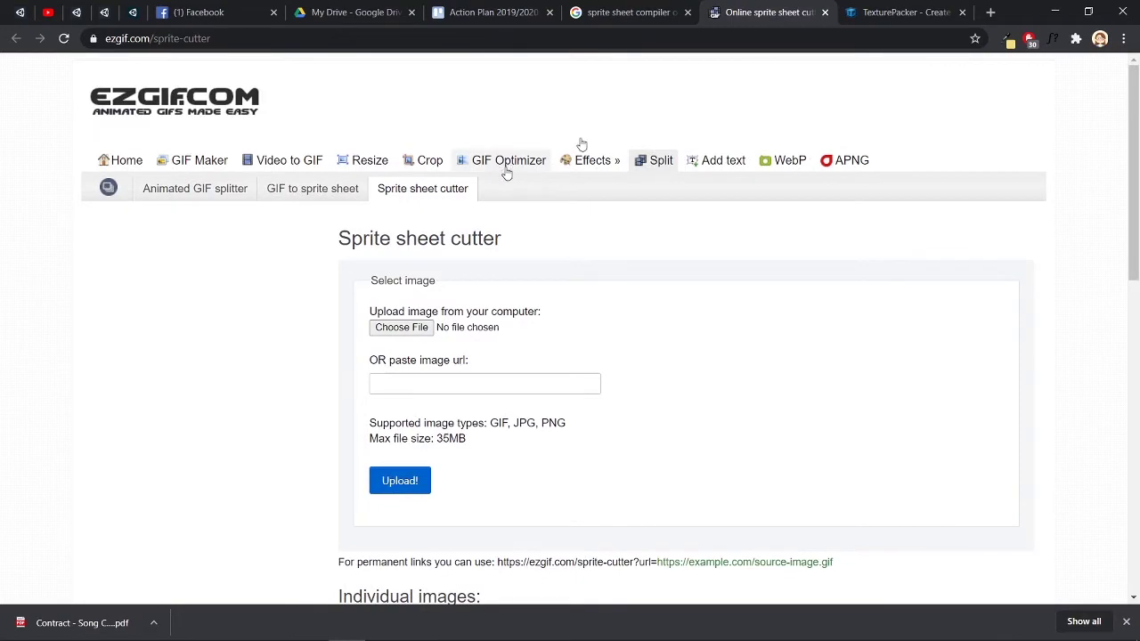
- Examine the TexturePacker features page on codeandweb.com, then minimize the browser
{"action": "left_click", "coordinate": [910, 9]}
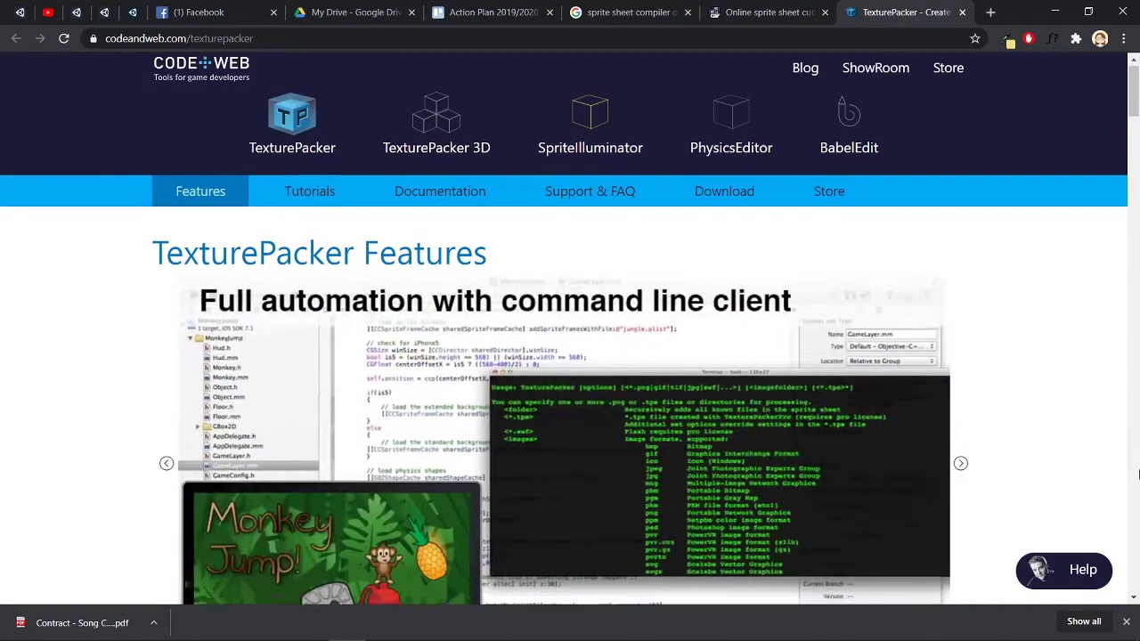
{"action": "scroll", "coordinate": [1137, 474], "scroll_direction": "down", "scroll_amount": 4}
{"action": "scroll", "coordinate": [1137, 475], "scroll_direction": "down", "scroll_amount": 4}
{"action": "scroll", "coordinate": [1138, 475], "scroll_direction": "up", "scroll_amount": 7}
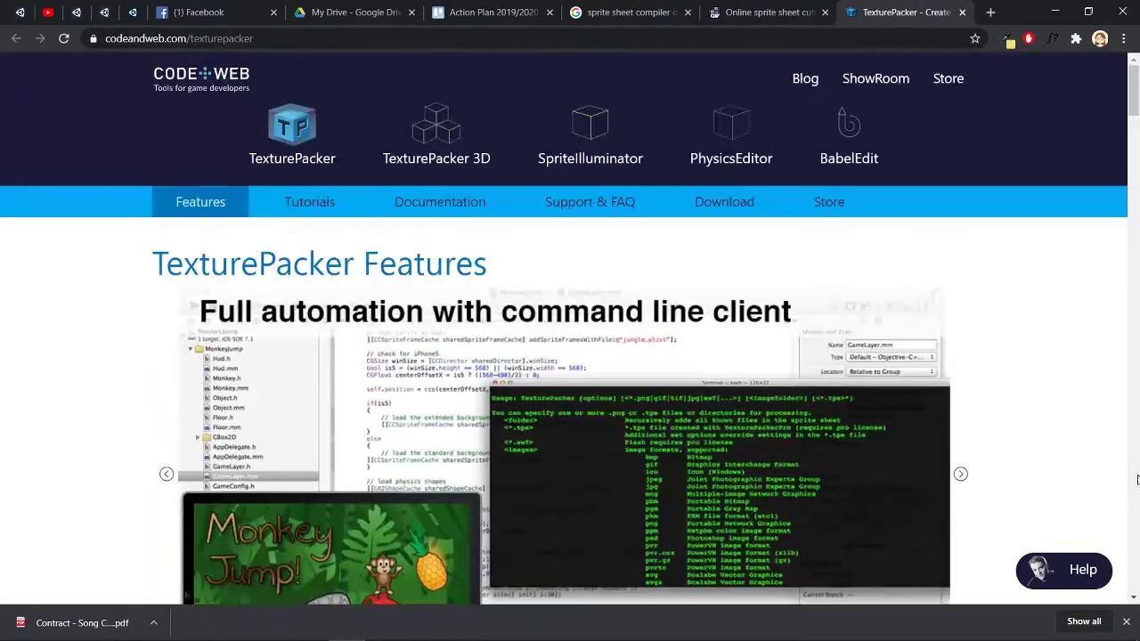
{"action": "scroll", "coordinate": [1136, 482], "scroll_direction": "down", "scroll_amount": 4}
{"action": "scroll", "coordinate": [1136, 482], "scroll_direction": "down", "scroll_amount": 3}
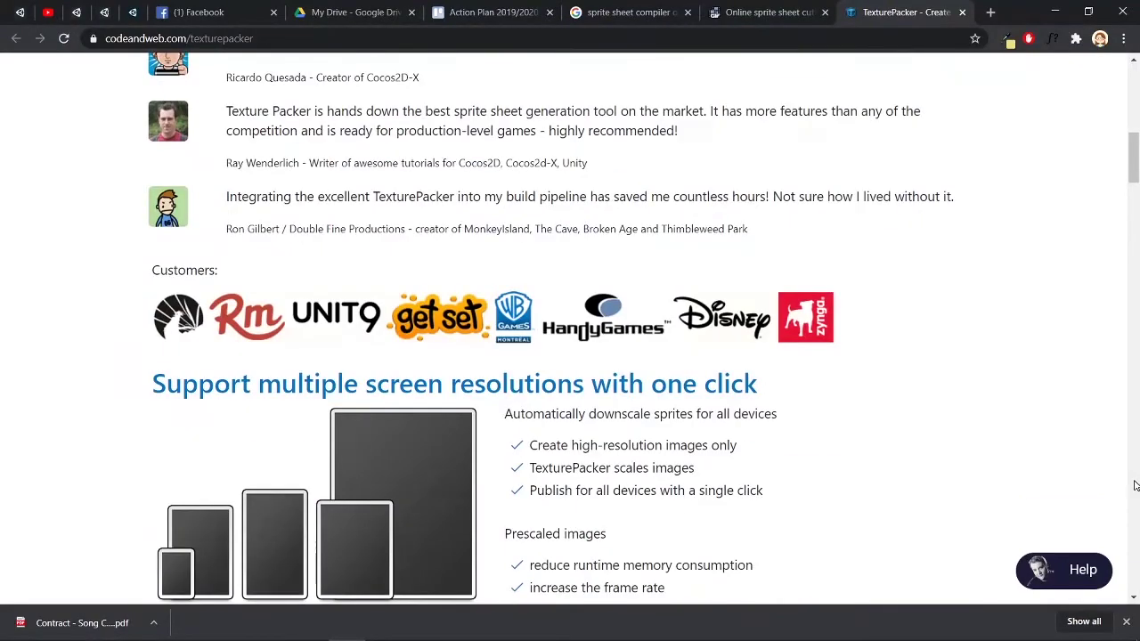
{"action": "scroll", "coordinate": [1136, 485], "scroll_direction": "down", "scroll_amount": 2}
{"action": "scroll", "coordinate": [1030, 287], "scroll_direction": "up", "scroll_amount": 10}
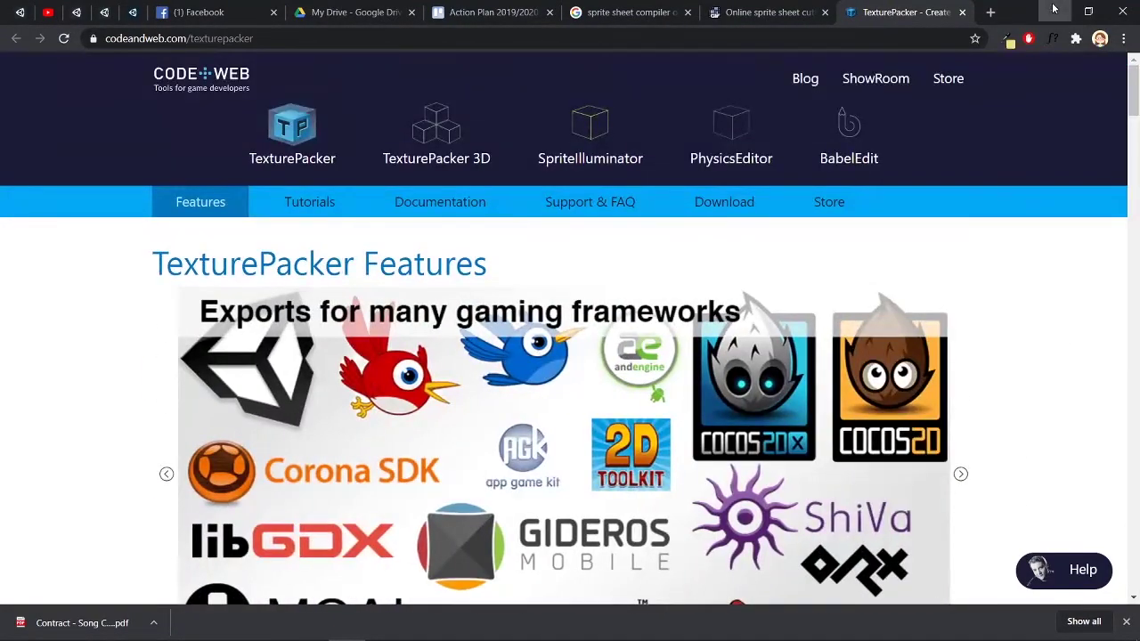
{"action": "left_click", "coordinate": [1053, 11]}
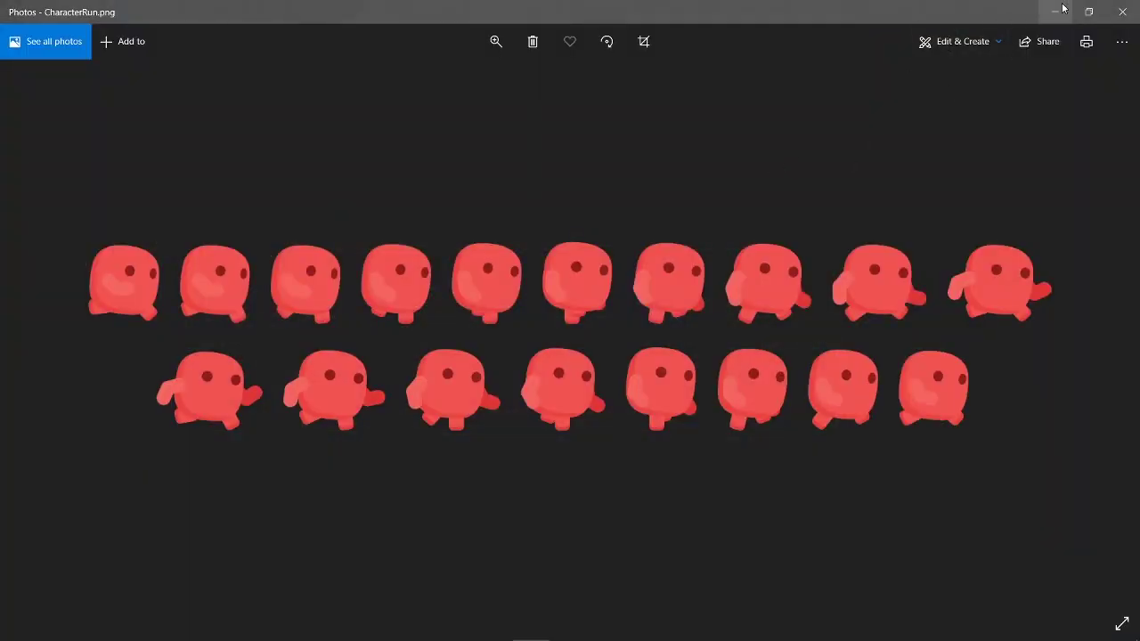
- Close the CharacterRun.png photo viewer and select the CharacterRun sprite sheet in Unity's project assets
{"action": "left_click", "coordinate": [1088, 10]}
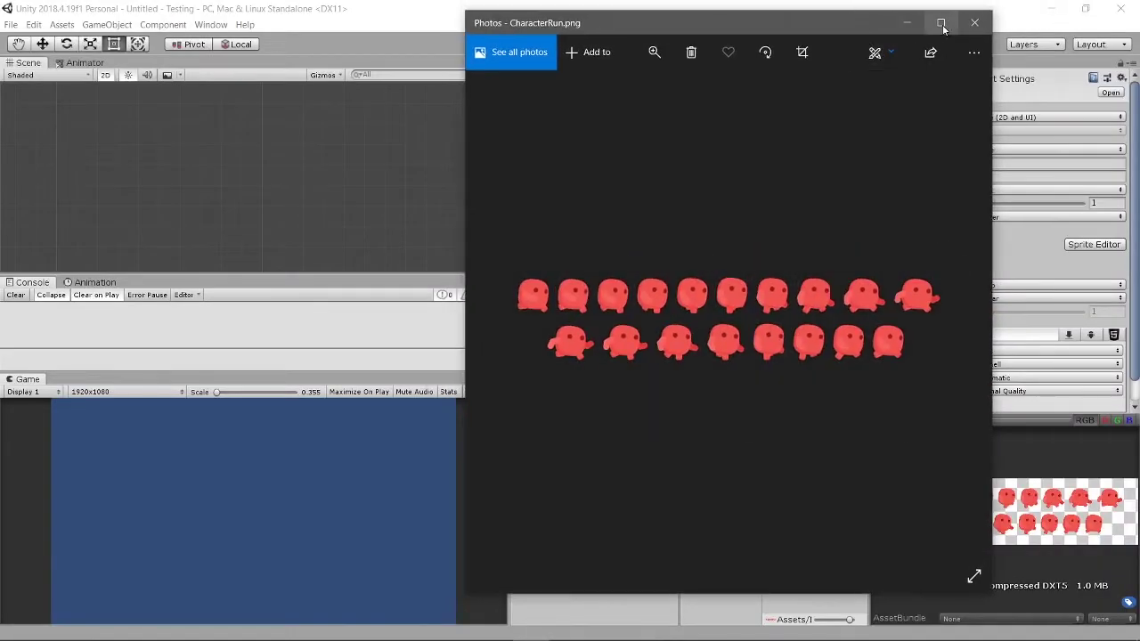
{"action": "left_click", "coordinate": [974, 23]}
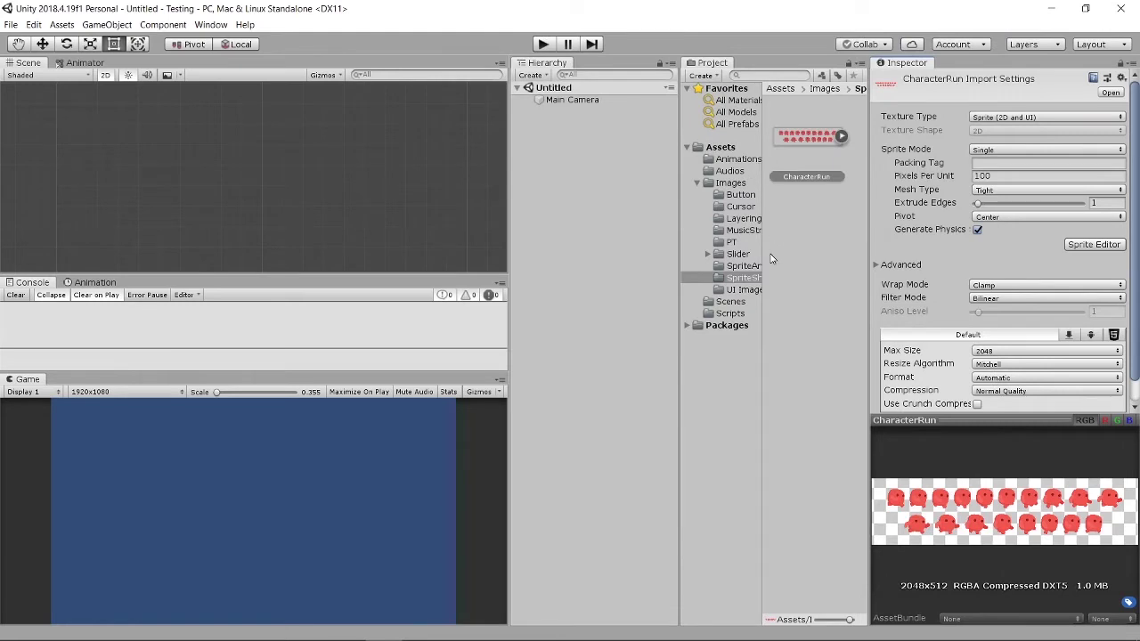
{"action": "left_click", "coordinate": [810, 140]}
{"action": "left_click", "coordinate": [842, 139]}
{"action": "left_click", "coordinate": [845, 137]}
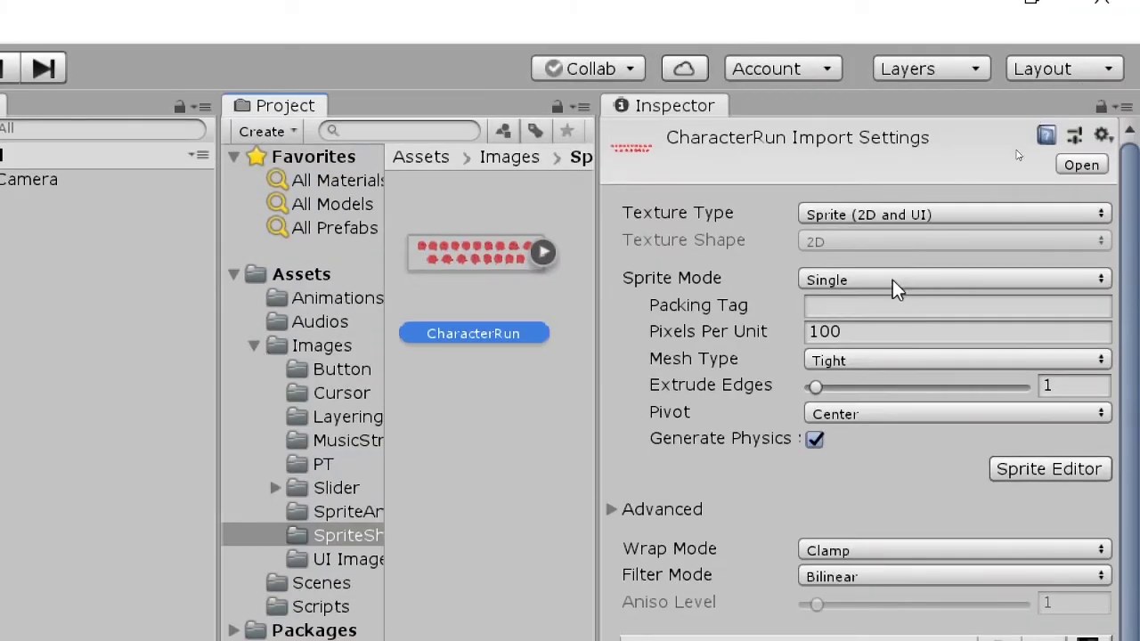
- Set the Sprite Mode of CharacterRun to Multiple and apply the import settings
{"action": "left_click", "coordinate": [890, 83]}
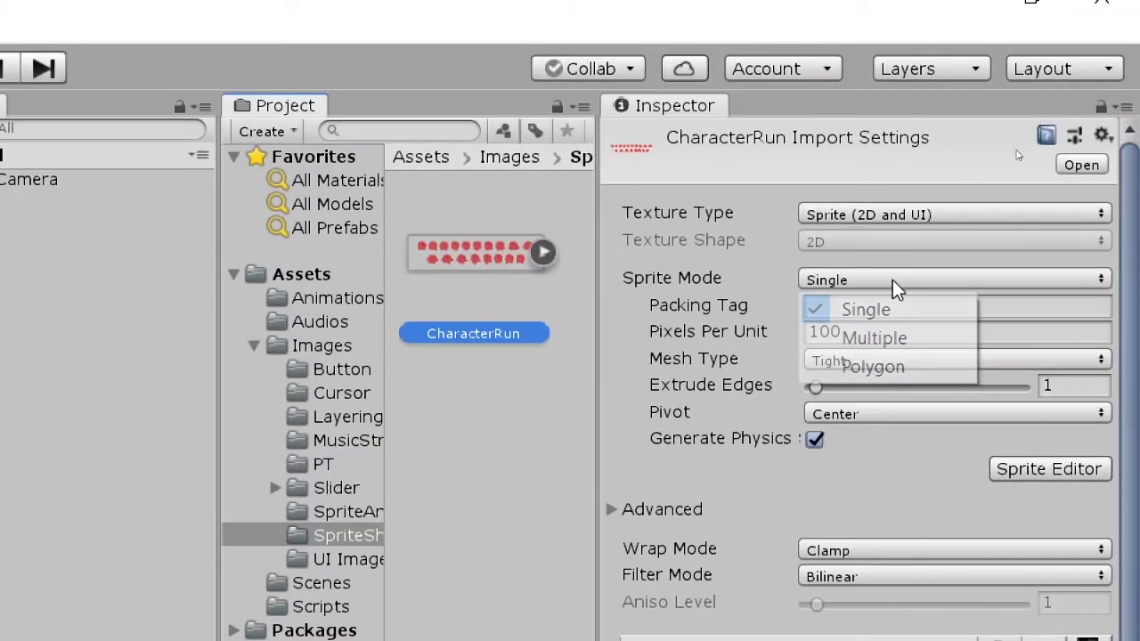
{"action": "left_click", "coordinate": [897, 338]}
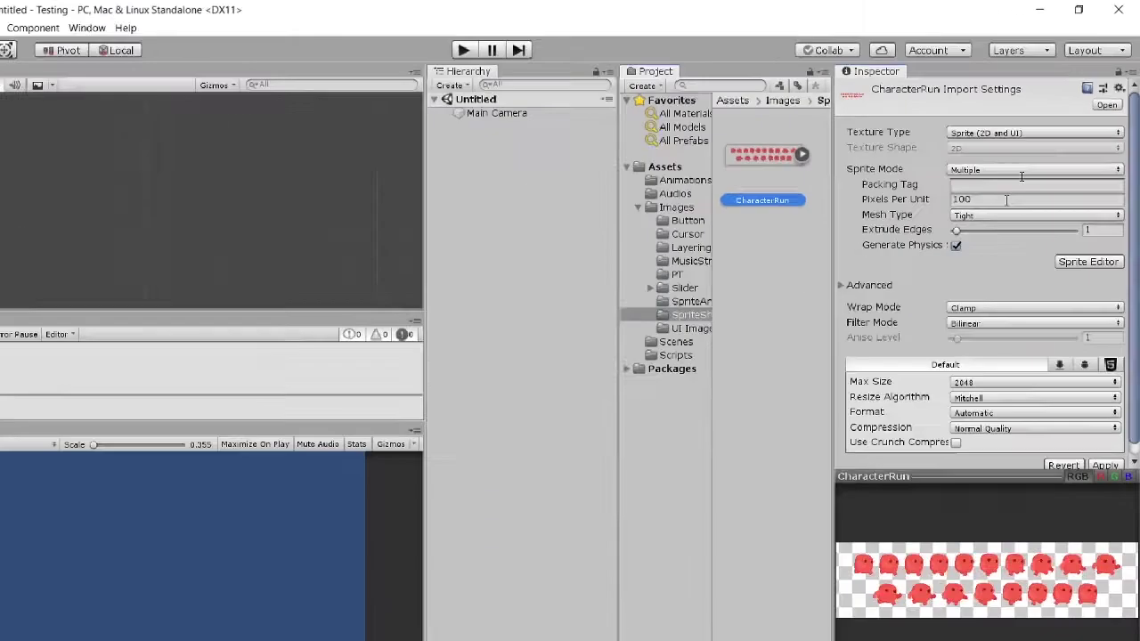
{"action": "scroll", "coordinate": [1095, 356], "scroll_direction": "down", "scroll_amount": 1}
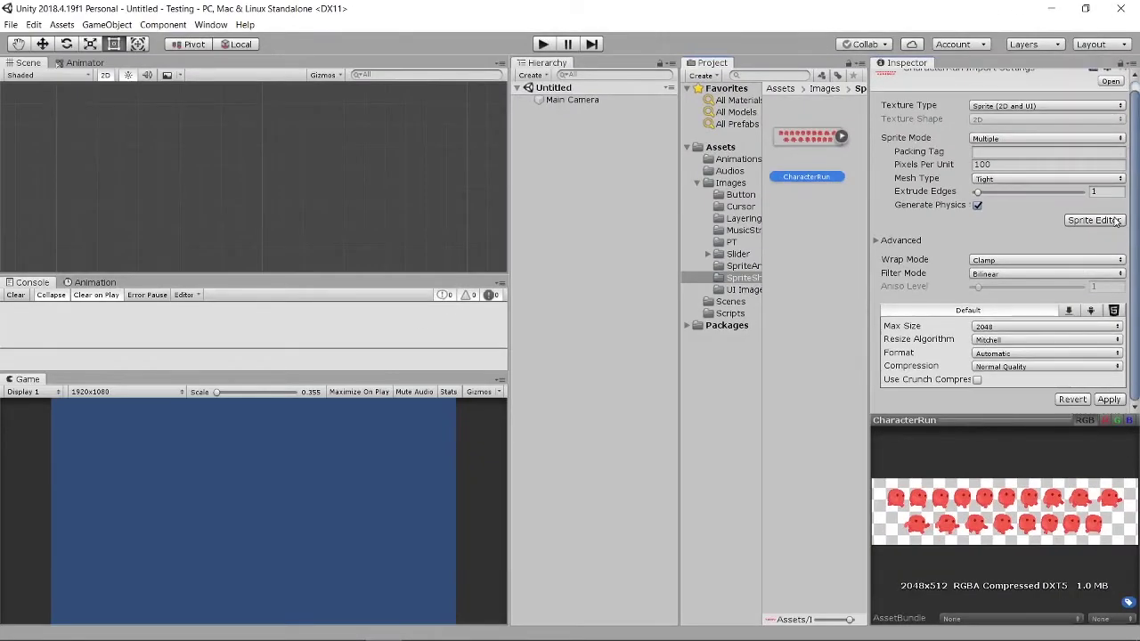
{"action": "left_click", "coordinate": [1108, 399]}
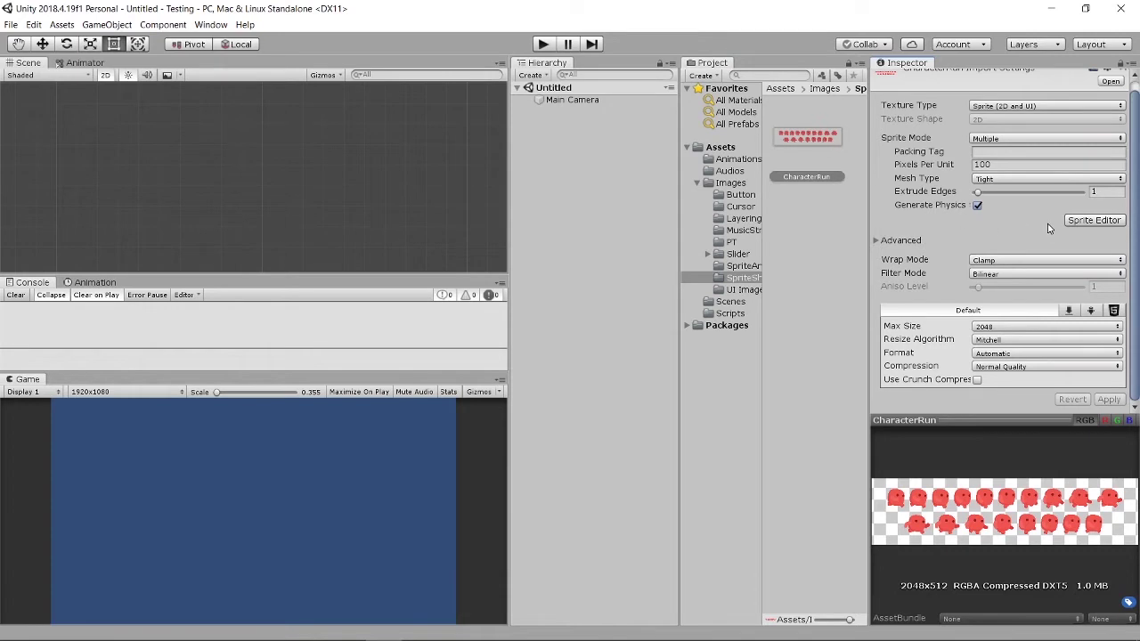
- Open CharacterRun in the Sprite Editor and reposition the editor window so the whole sheet is accessible
{"action": "left_click", "coordinate": [1092, 222]}
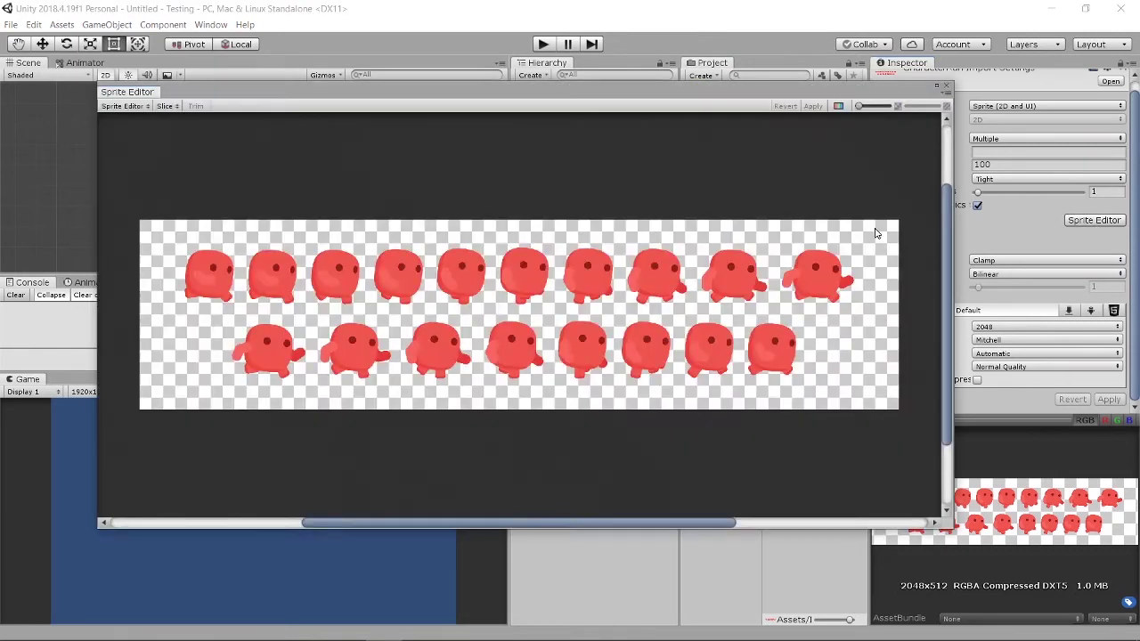
{"action": "left_click_drag", "start_coordinate": [628, 91], "coordinate": [576, 100]}
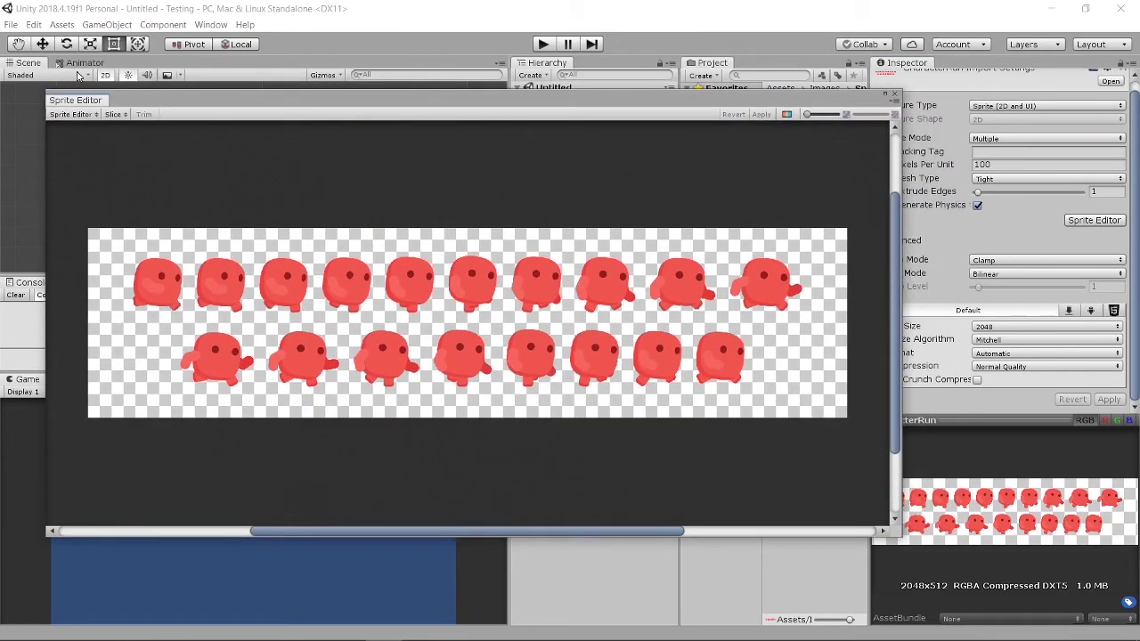
{"action": "left_click_drag", "start_coordinate": [153, 103], "coordinate": [165, 100]}
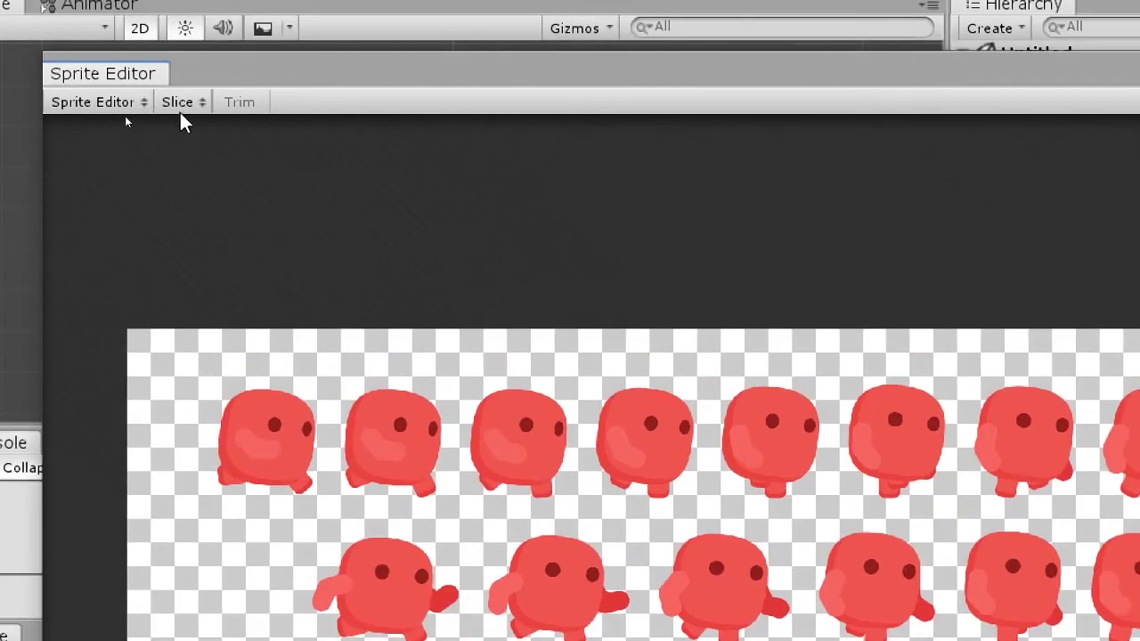
- Slice the sprite sheet using Grid By Cell Size with a 64 × 64 pixel size and inspect the cell lines
{"action": "left_click", "coordinate": [178, 101]}
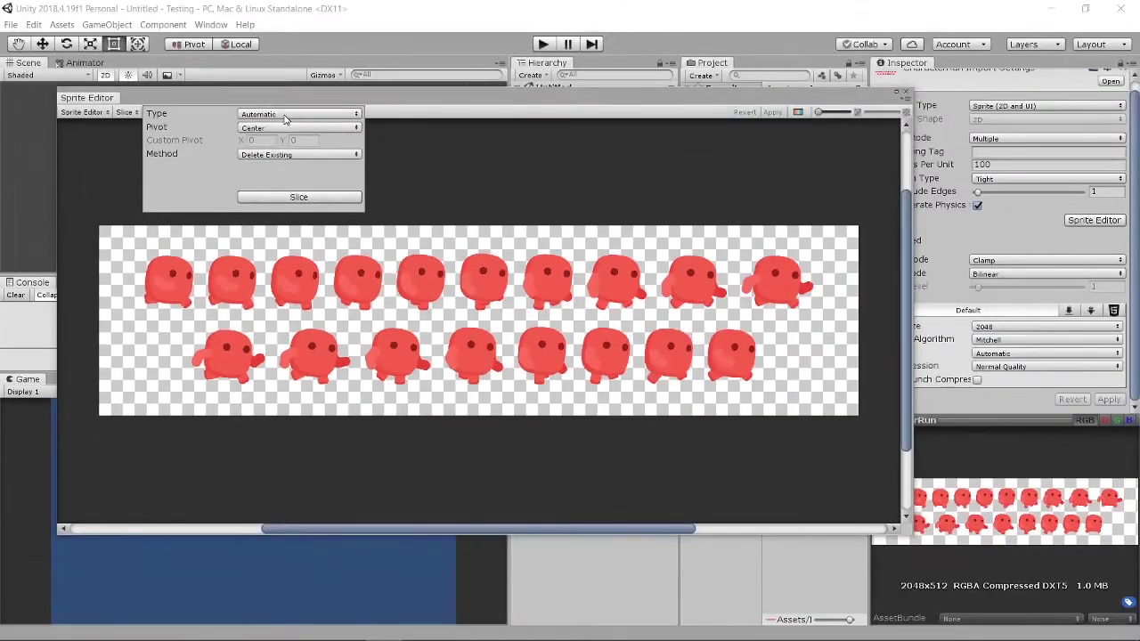
{"action": "left_click", "coordinate": [290, 119]}
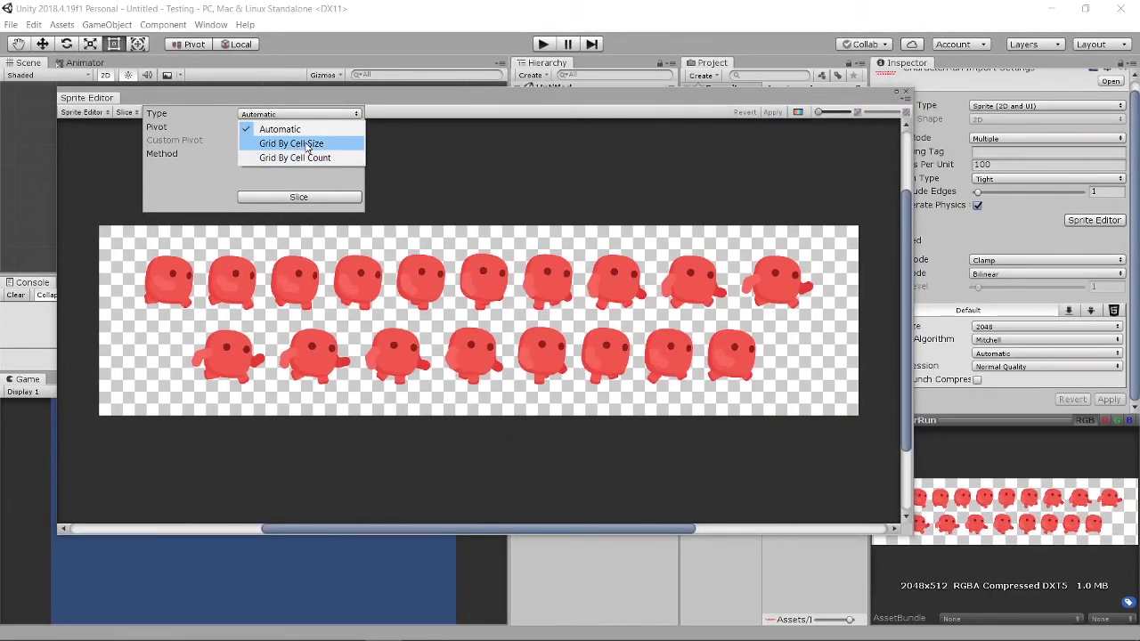
{"action": "left_click", "coordinate": [307, 145]}
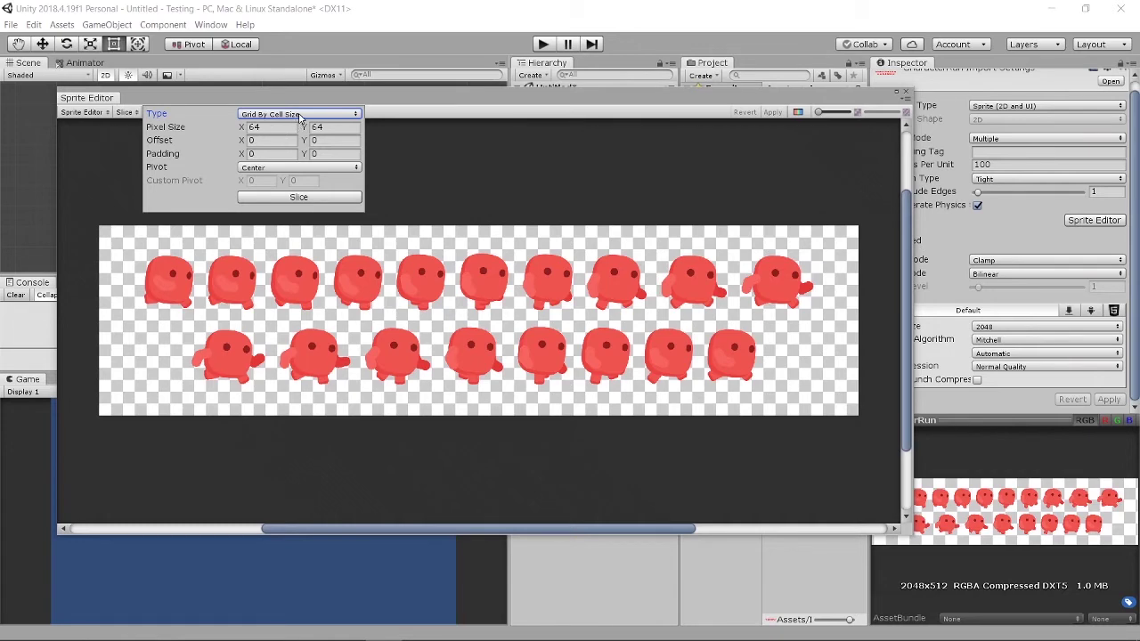
{"action": "left_click", "coordinate": [273, 128]}
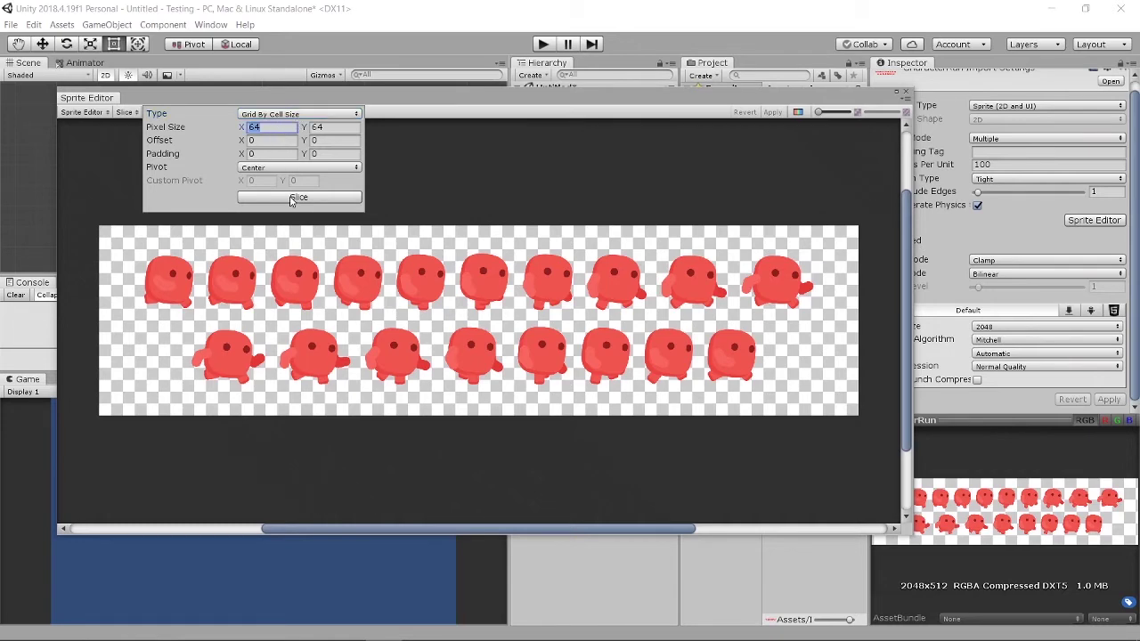
{"action": "left_click", "coordinate": [296, 198]}
{"action": "scroll", "coordinate": [161, 290], "scroll_direction": "up", "scroll_amount": 2}
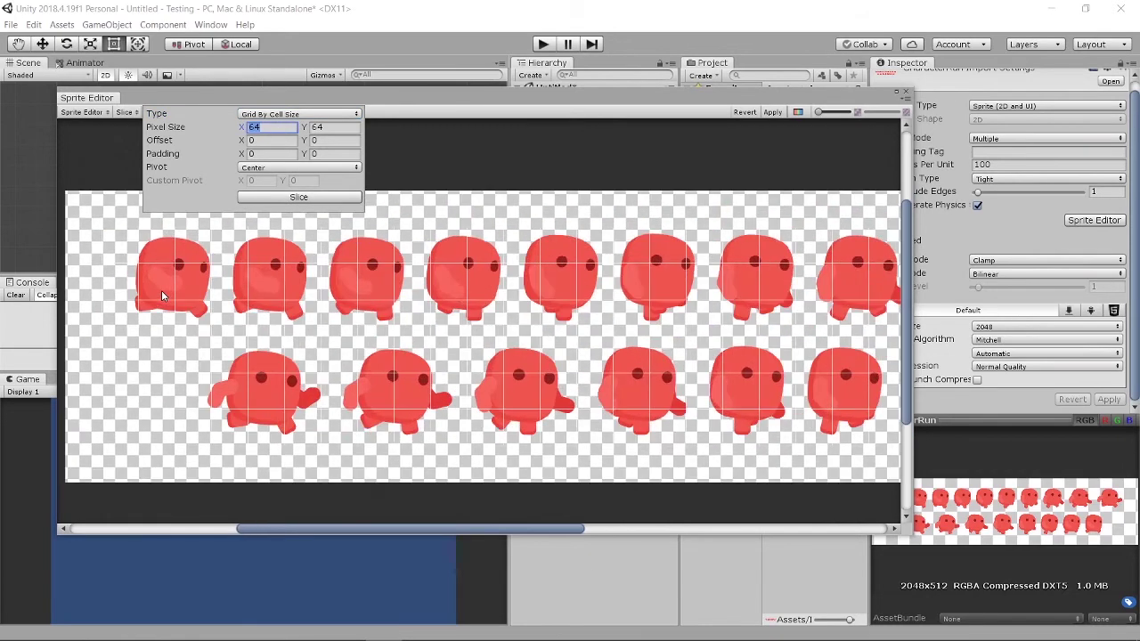
{"action": "scroll", "coordinate": [161, 290], "scroll_direction": "up", "scroll_amount": 1}
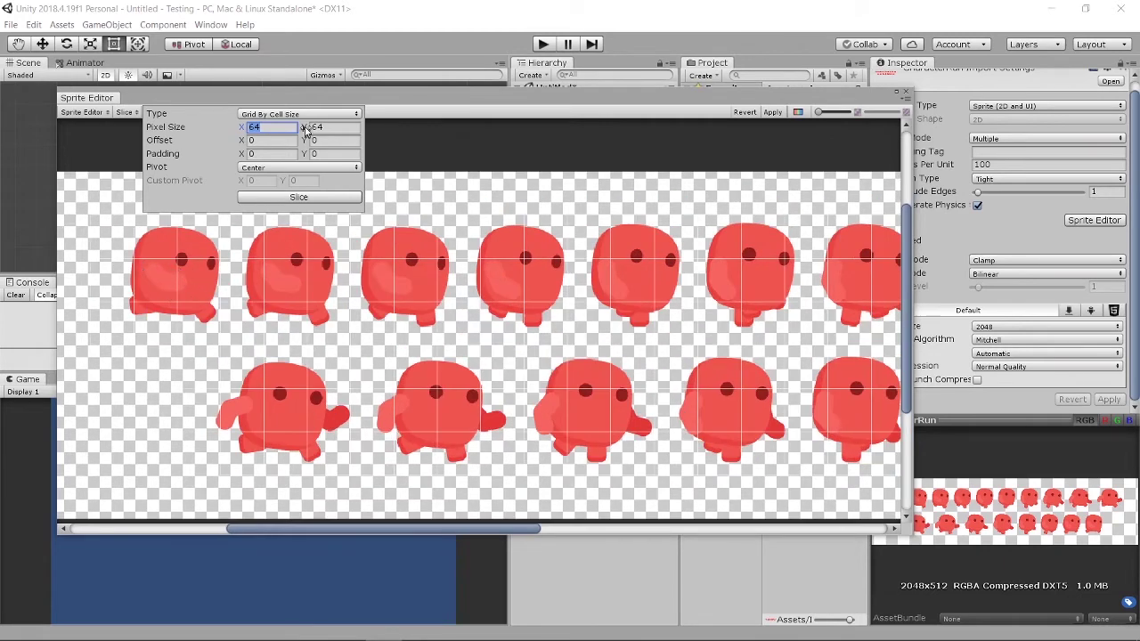
{"action": "scroll", "coordinate": [218, 265], "scroll_direction": "down", "scroll_amount": 2}
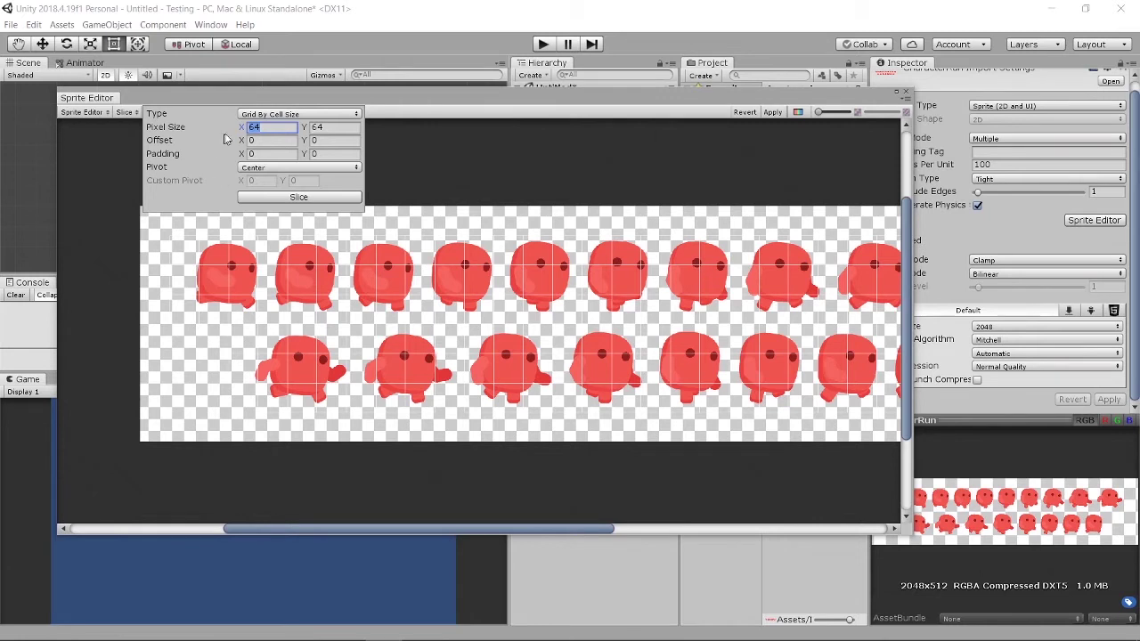
- Slice the sprite sheet using Grid By Cell Count with 10 columns and 2 rows
{"action": "left_click", "coordinate": [304, 116]}
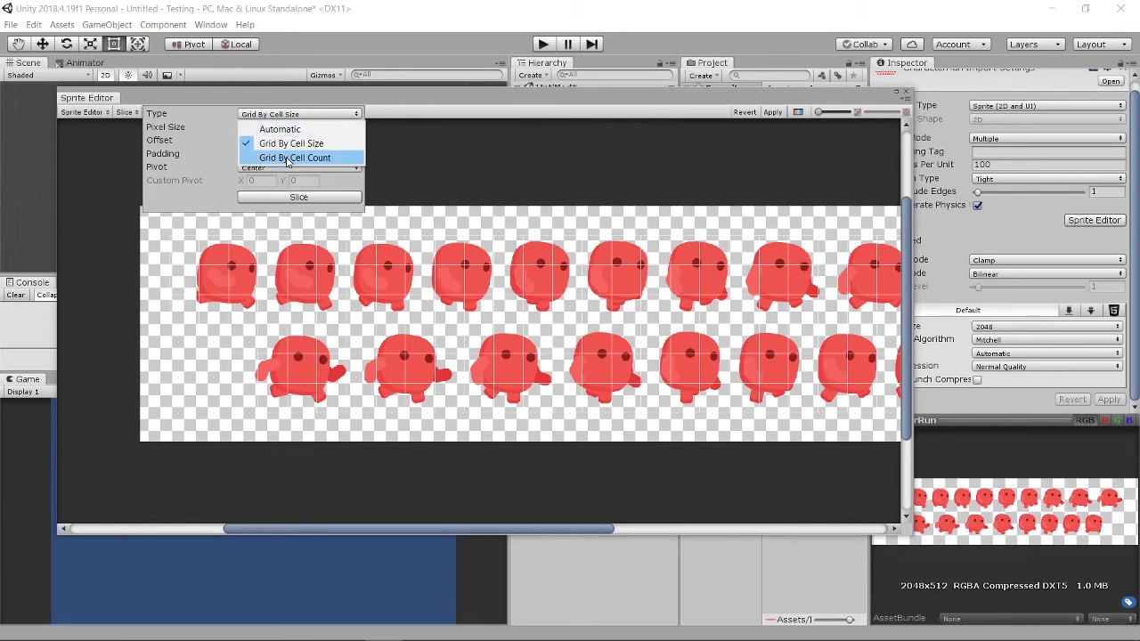
{"action": "left_click", "coordinate": [287, 159]}
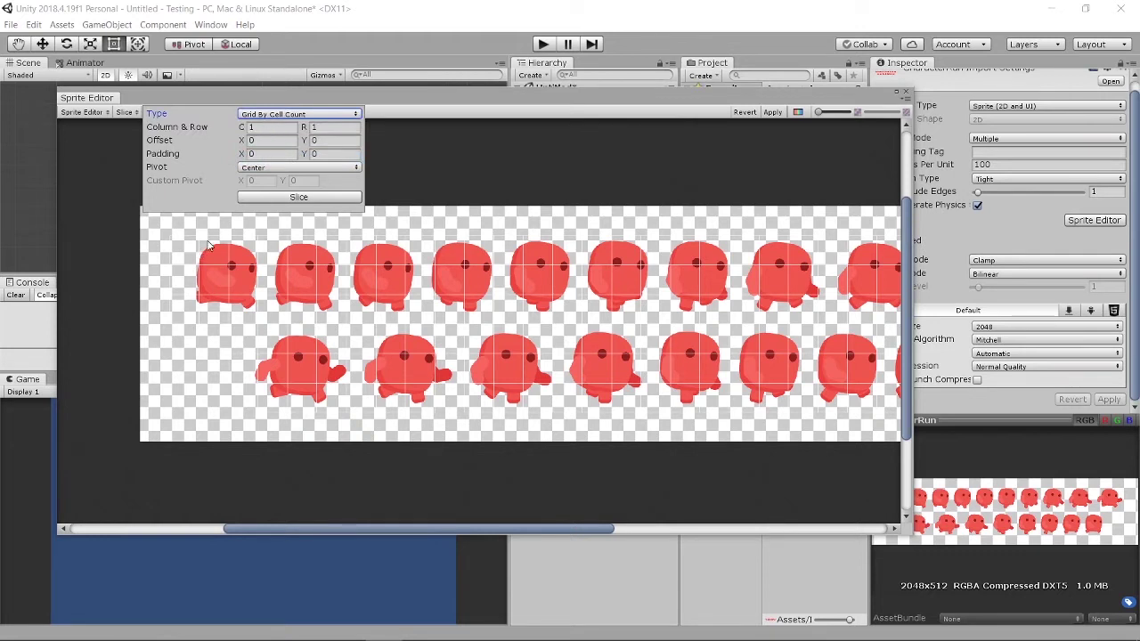
{"action": "scroll", "coordinate": [303, 285], "scroll_direction": "down", "scroll_amount": 3}
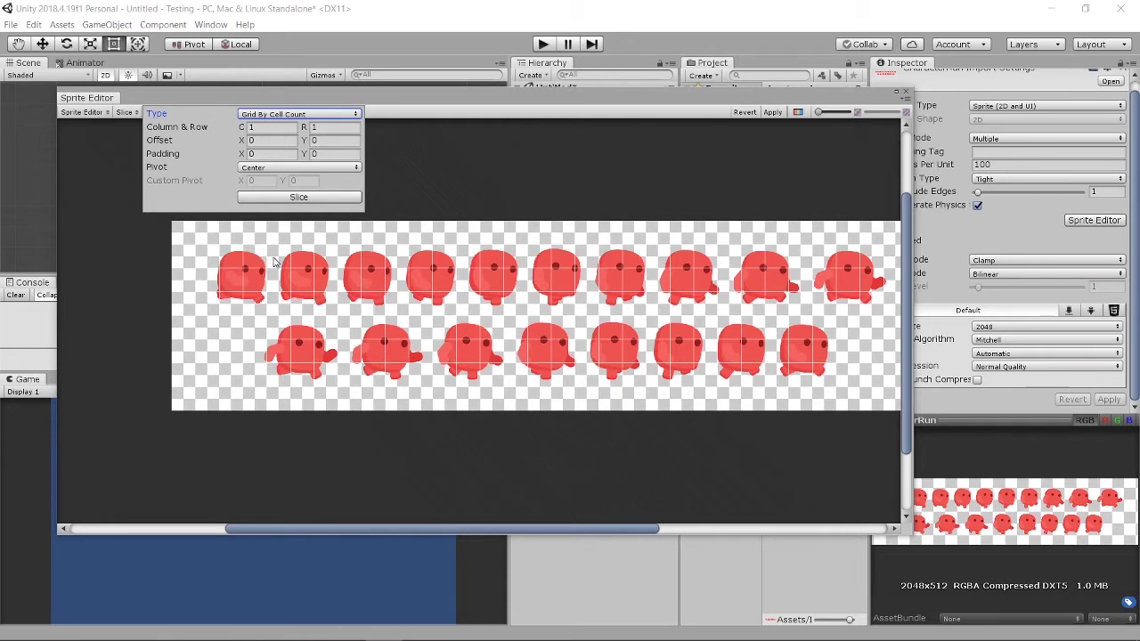
{"action": "left_click", "coordinate": [270, 130]}
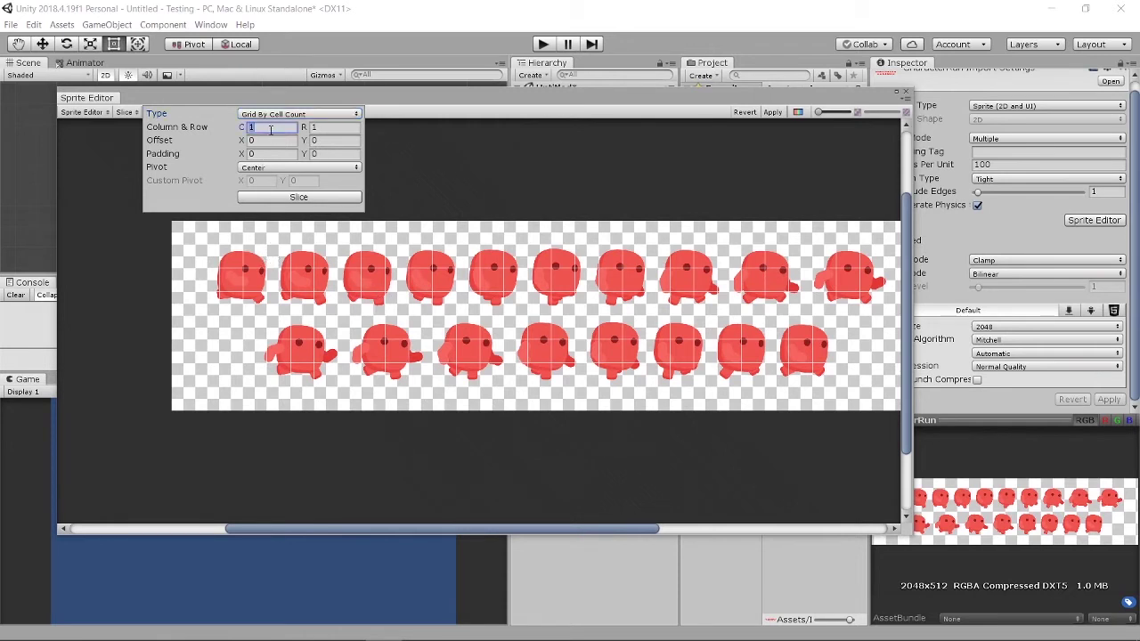
{"action": "left_click", "coordinate": [319, 128]}
{"action": "left_click", "coordinate": [271, 130]}
{"action": "left_click", "coordinate": [298, 197]}
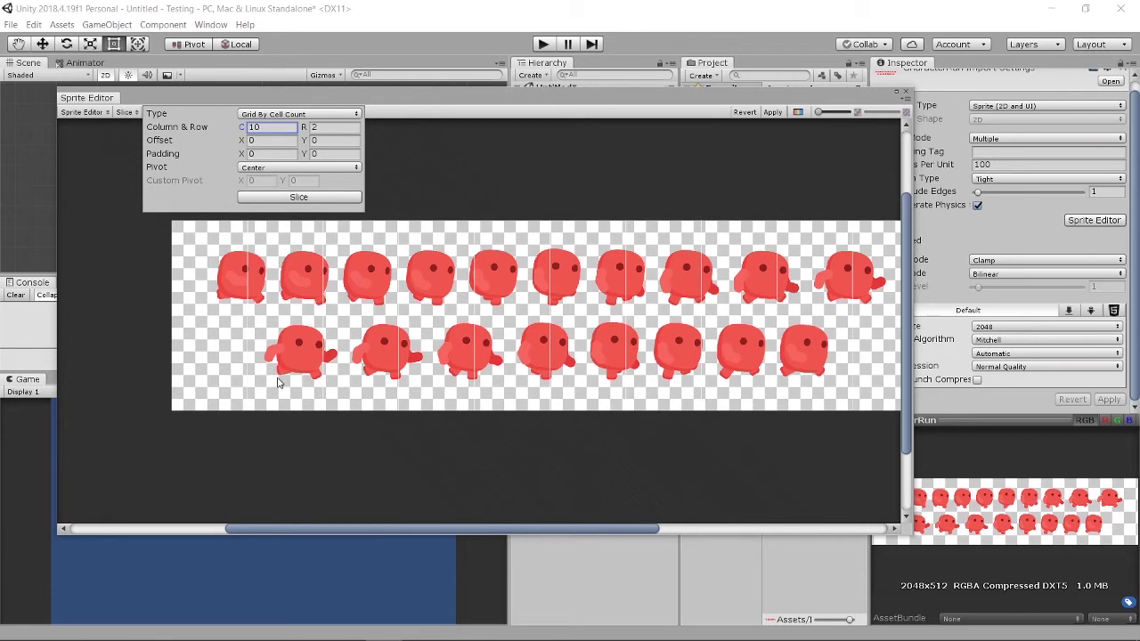
- Slice the sprite sheet using the Automatic slice type
{"action": "left_click", "coordinate": [325, 116]}
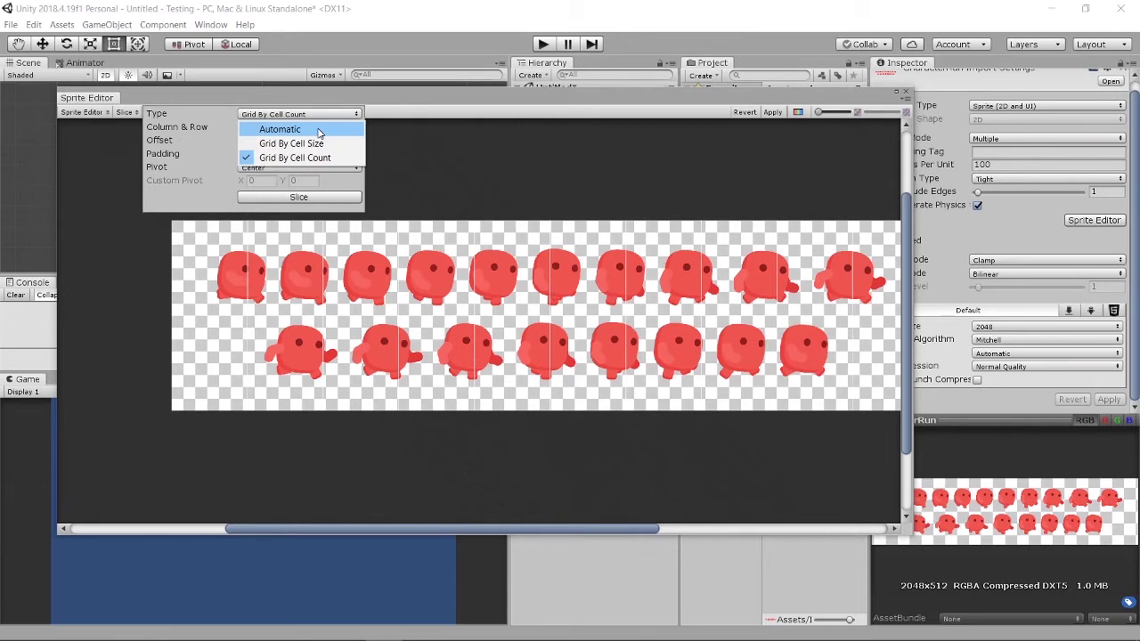
{"action": "left_click", "coordinate": [319, 132]}
{"action": "left_click", "coordinate": [306, 198]}
- Inspect the automatic slice outlines around individual characters in the first row, including CharacterRun_0, CharacterRun_1 and CharacterRun_5
{"action": "scroll", "coordinate": [216, 281], "scroll_direction": "up", "scroll_amount": 2}
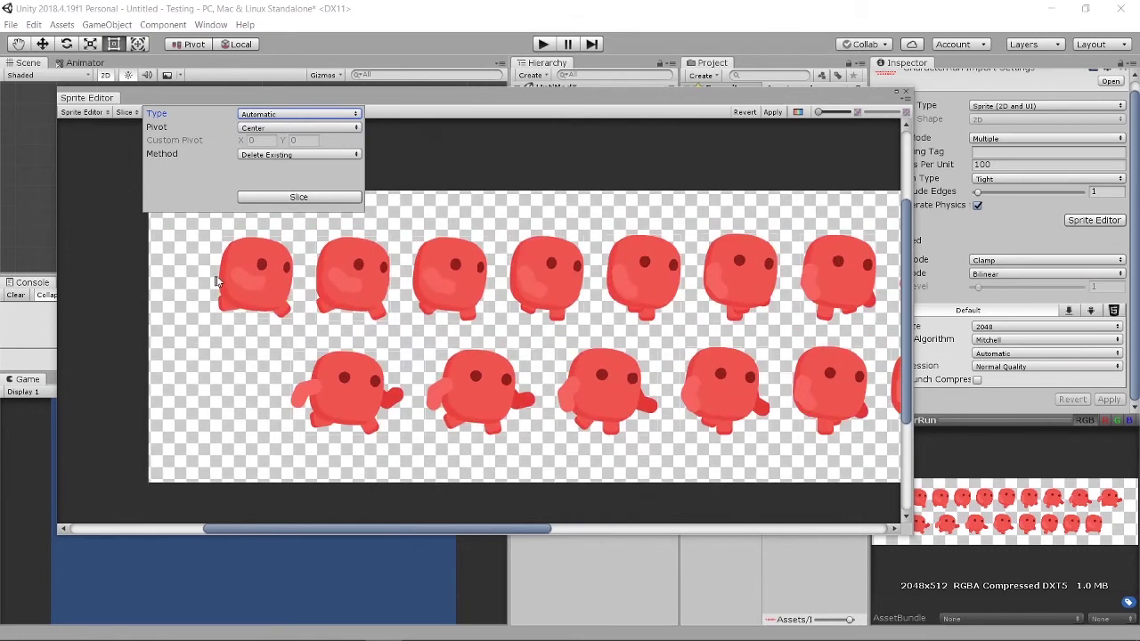
{"action": "scroll", "coordinate": [227, 254], "scroll_direction": "up", "scroll_amount": 2}
{"action": "scroll", "coordinate": [225, 249], "scroll_direction": "up", "scroll_amount": 2}
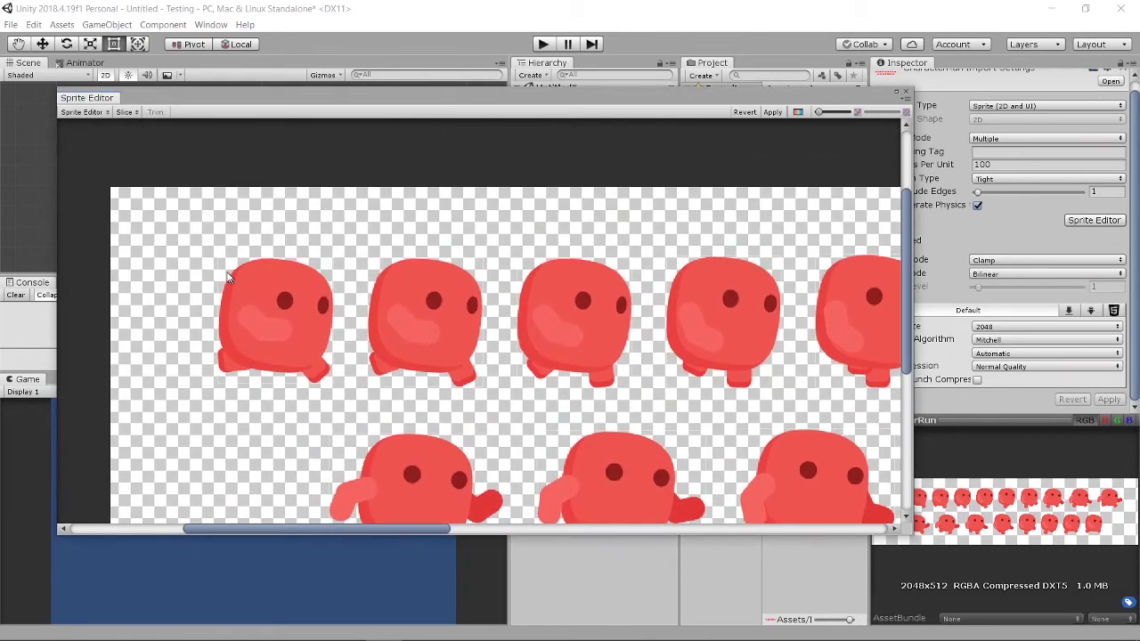
{"action": "left_click", "coordinate": [236, 285]}
{"action": "left_click", "coordinate": [406, 287]}
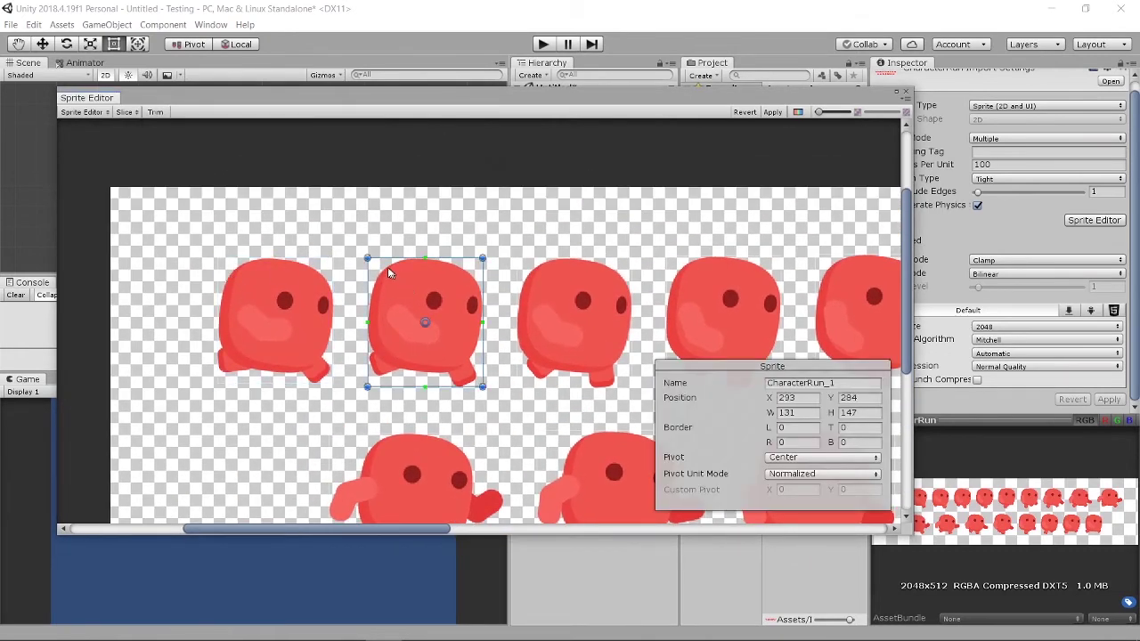
{"action": "scroll", "coordinate": [406, 294], "scroll_direction": "up", "scroll_amount": 1}
{"action": "scroll", "coordinate": [405, 288], "scroll_direction": "up", "scroll_amount": 2}
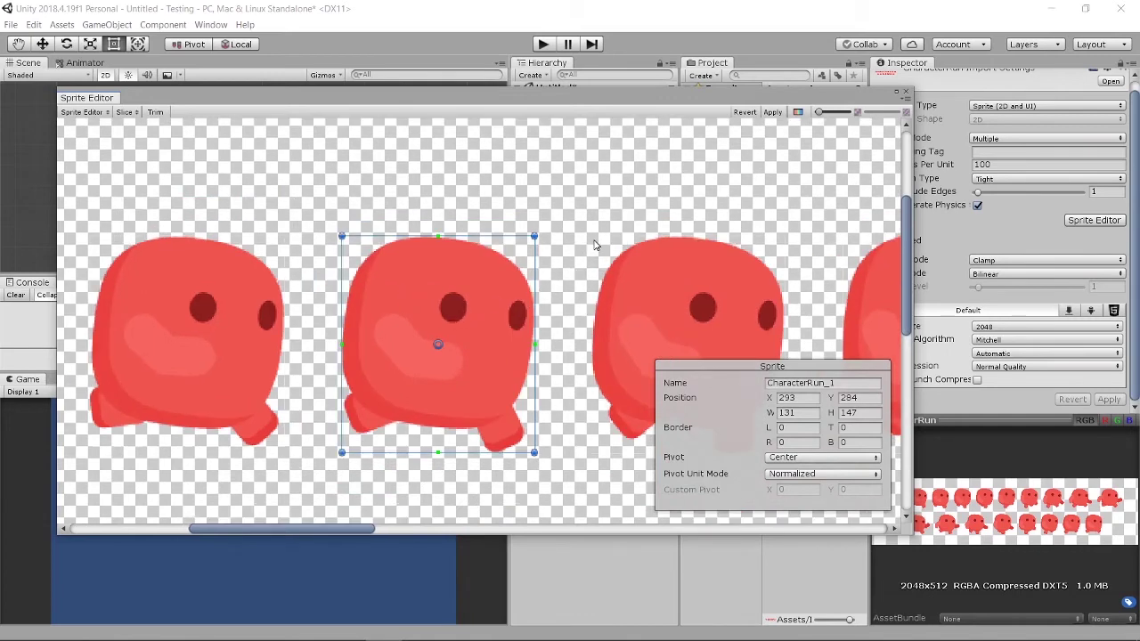
{"action": "scroll", "coordinate": [578, 316], "scroll_direction": "down", "scroll_amount": 3}
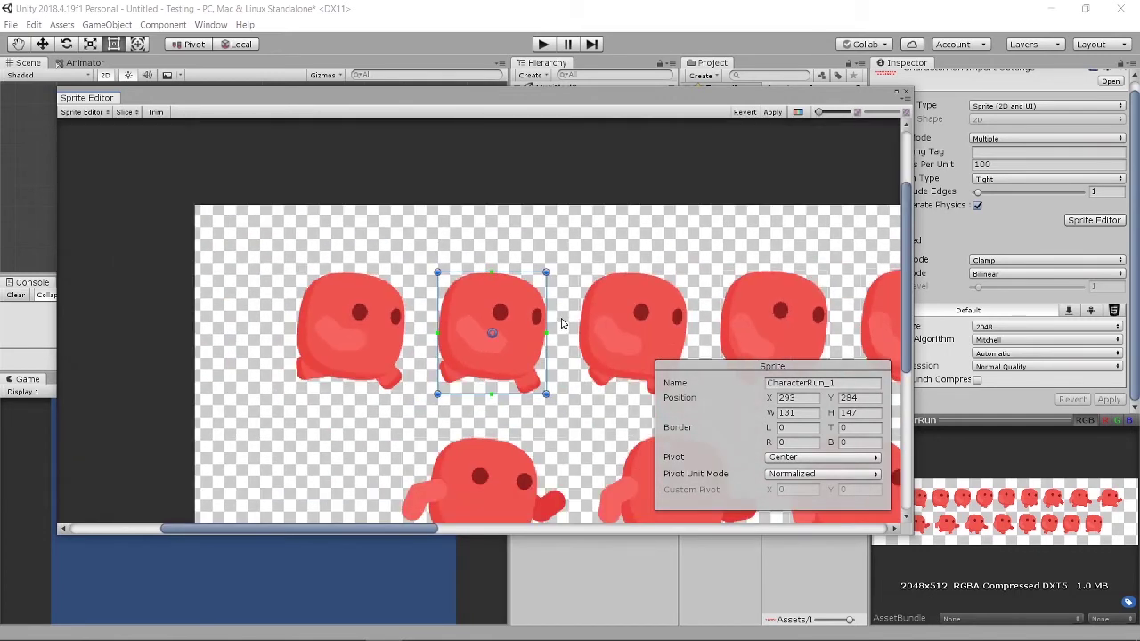
{"action": "scroll", "coordinate": [357, 292], "scroll_direction": "up", "scroll_amount": 2}
{"action": "left_click", "coordinate": [349, 294]}
{"action": "left_click", "coordinate": [459, 298]}
{"action": "left_click", "coordinate": [526, 300]}
{"action": "left_click", "coordinate": [592, 301]}
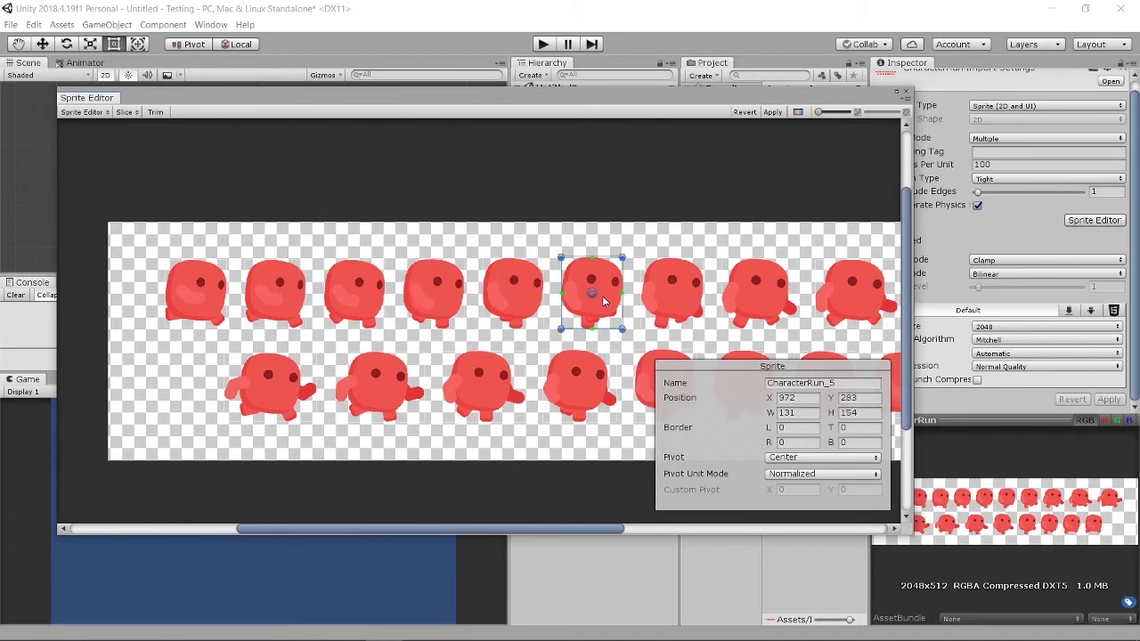
{"action": "left_click", "coordinate": [196, 293]}
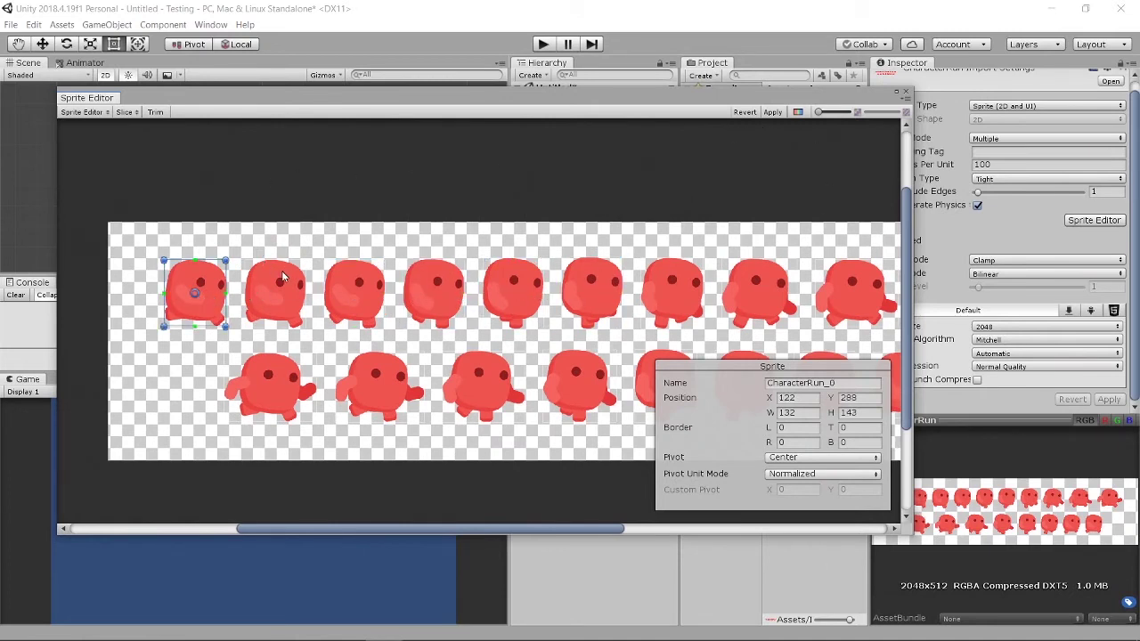
{"action": "left_click", "coordinate": [281, 277]}
- Apply the automatic slicing and close the Sprite Editor
{"action": "left_click", "coordinate": [773, 113]}
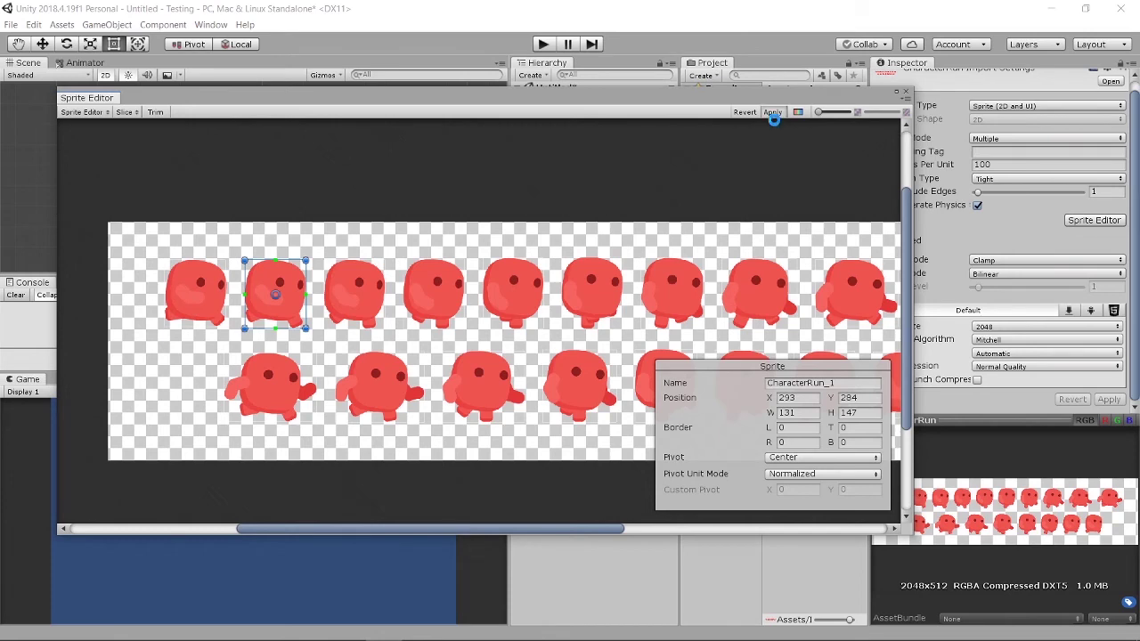
{"action": "left_click", "coordinate": [906, 93]}
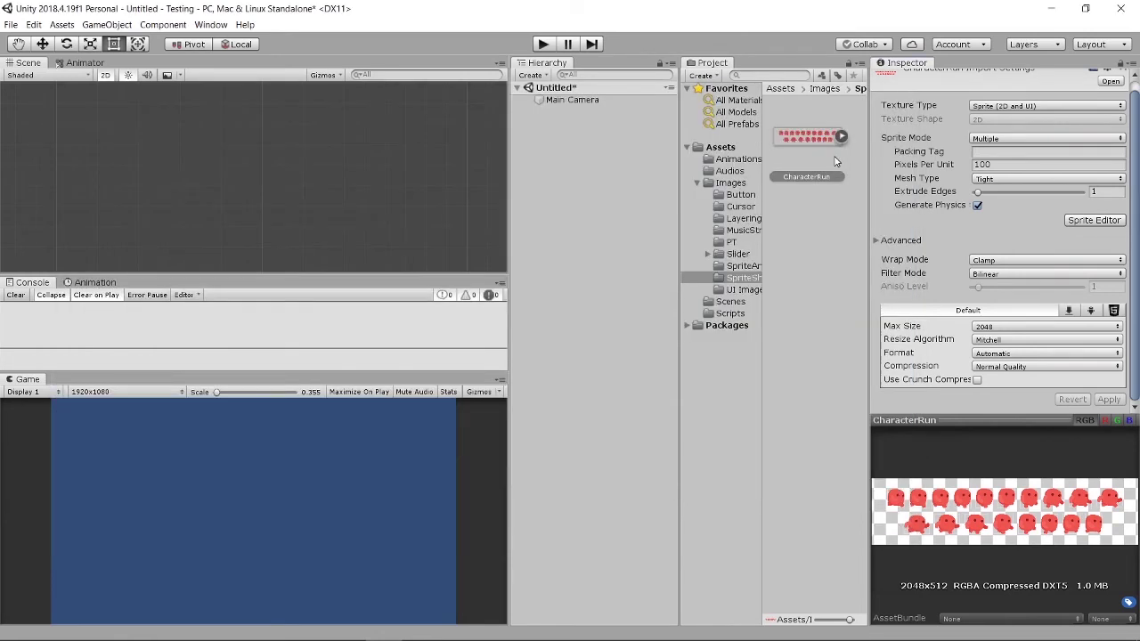
- Expand the CharacterRun sheet among the project assets and look through its individual sliced frames, starting with CharacterRun_0
{"action": "left_click", "coordinate": [841, 137]}
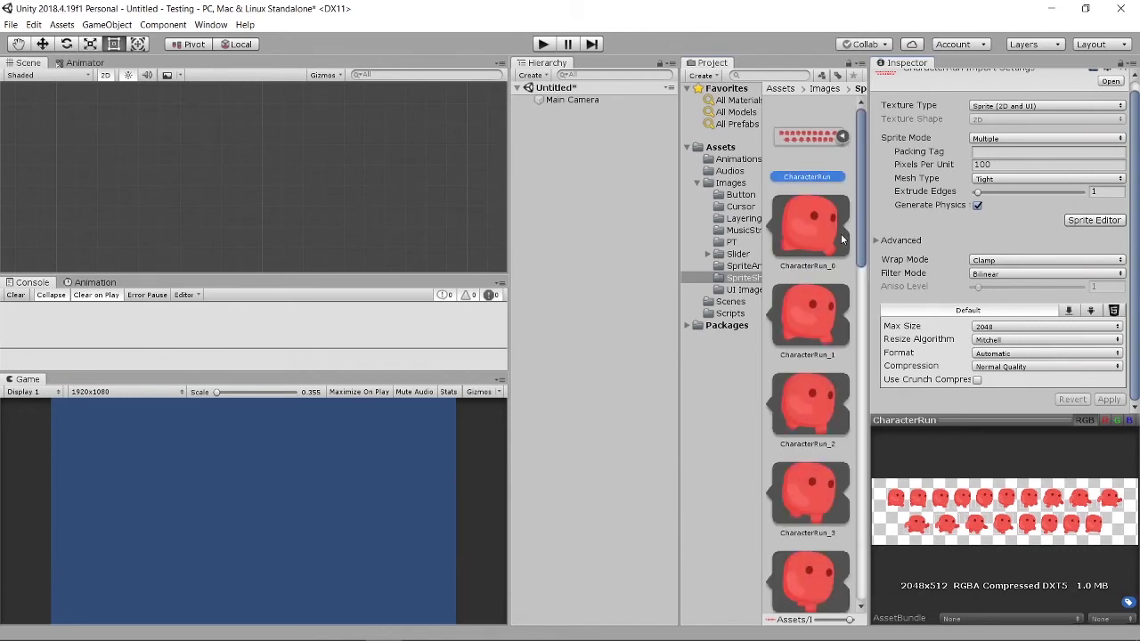
{"action": "left_click", "coordinate": [831, 232]}
{"action": "scroll", "coordinate": [828, 285], "scroll_direction": "down", "scroll_amount": 8}
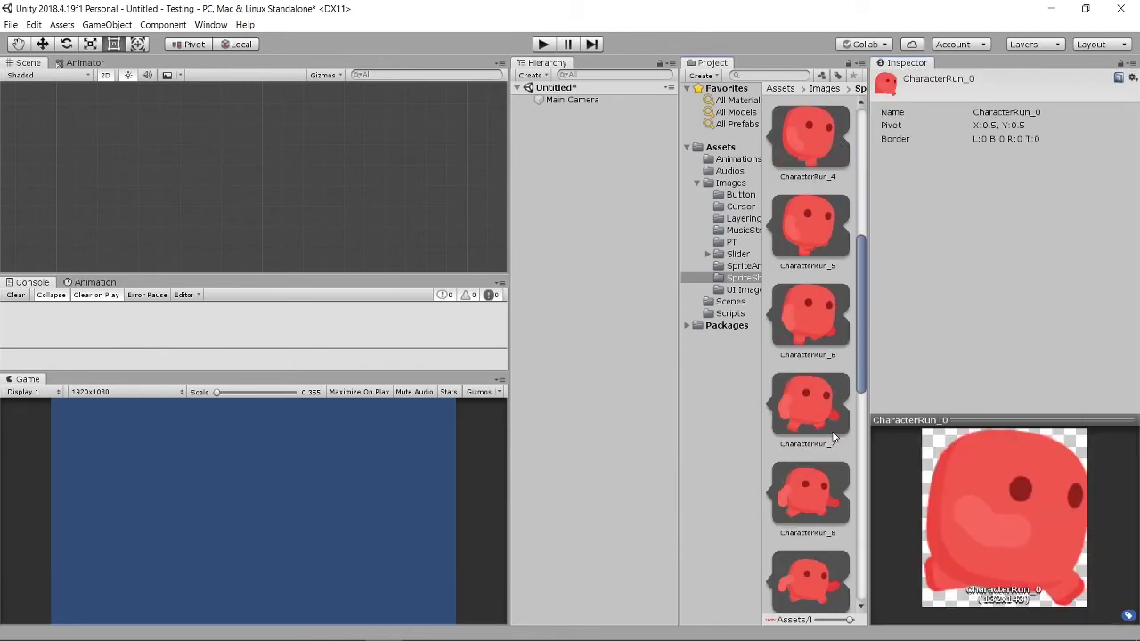
{"action": "scroll", "coordinate": [827, 356], "scroll_direction": "up", "scroll_amount": 8}
{"action": "left_click", "coordinate": [825, 312]}
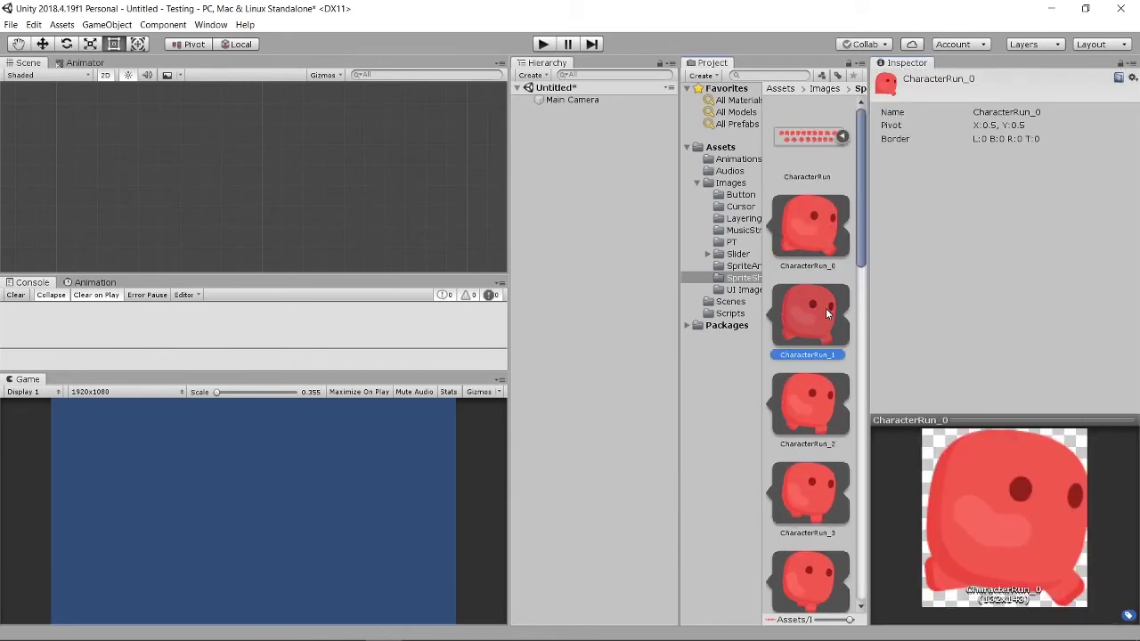
{"action": "left_click", "coordinate": [813, 223]}
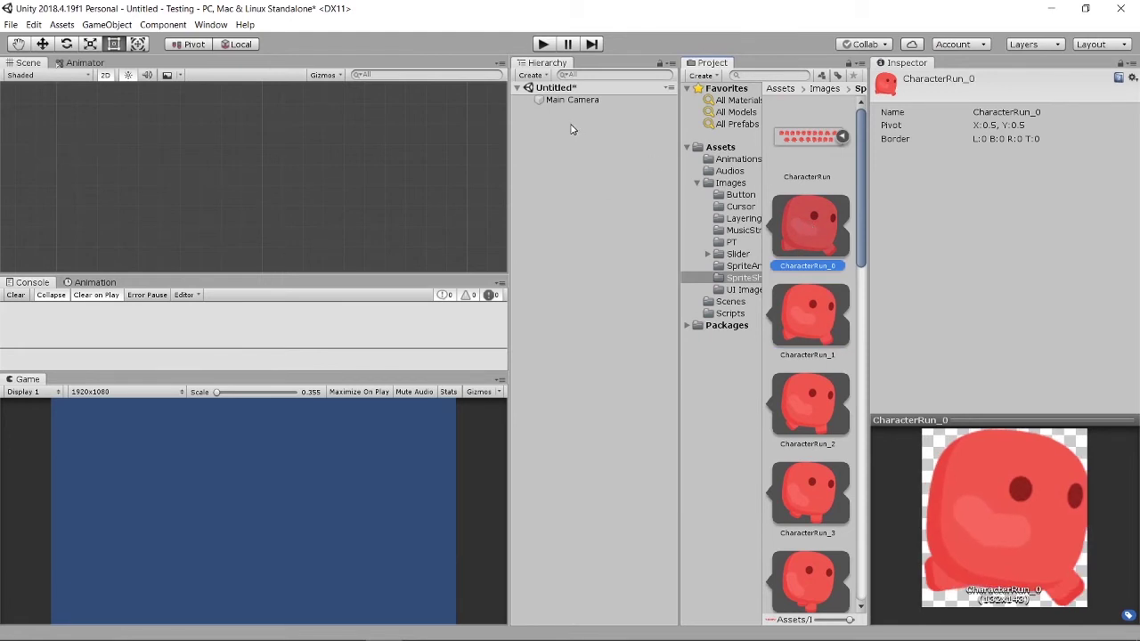
{"action": "scroll", "coordinate": [846, 279], "scroll_direction": "down", "scroll_amount": 3}
{"action": "scroll", "coordinate": [829, 383], "scroll_direction": "down", "scroll_amount": 3}
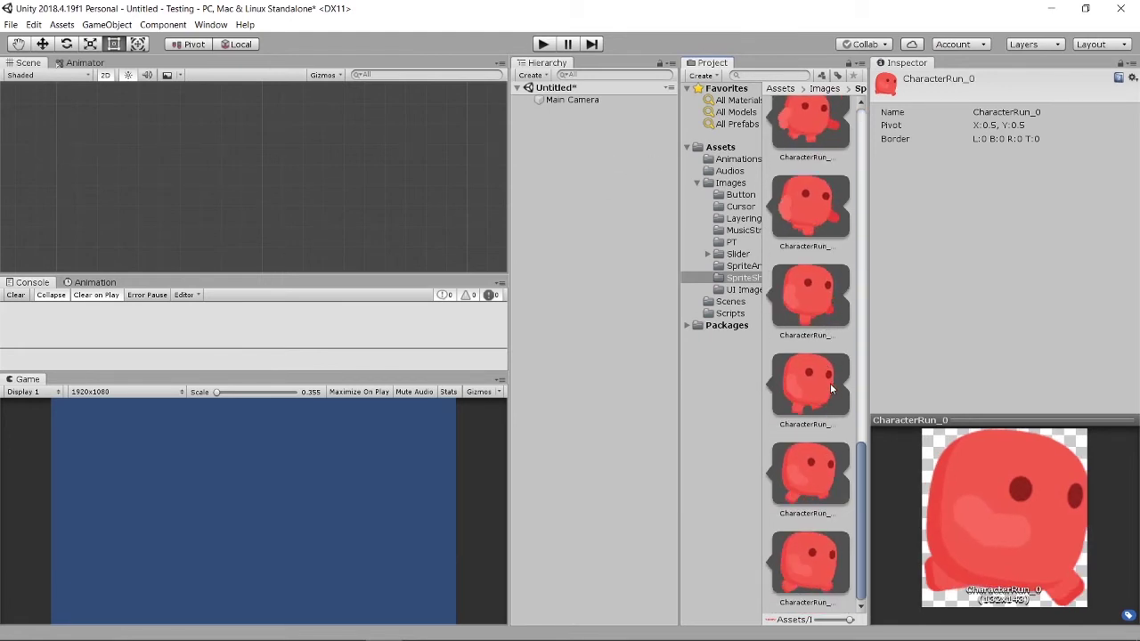
{"action": "scroll", "coordinate": [824, 396], "scroll_direction": "up", "scroll_amount": 8}
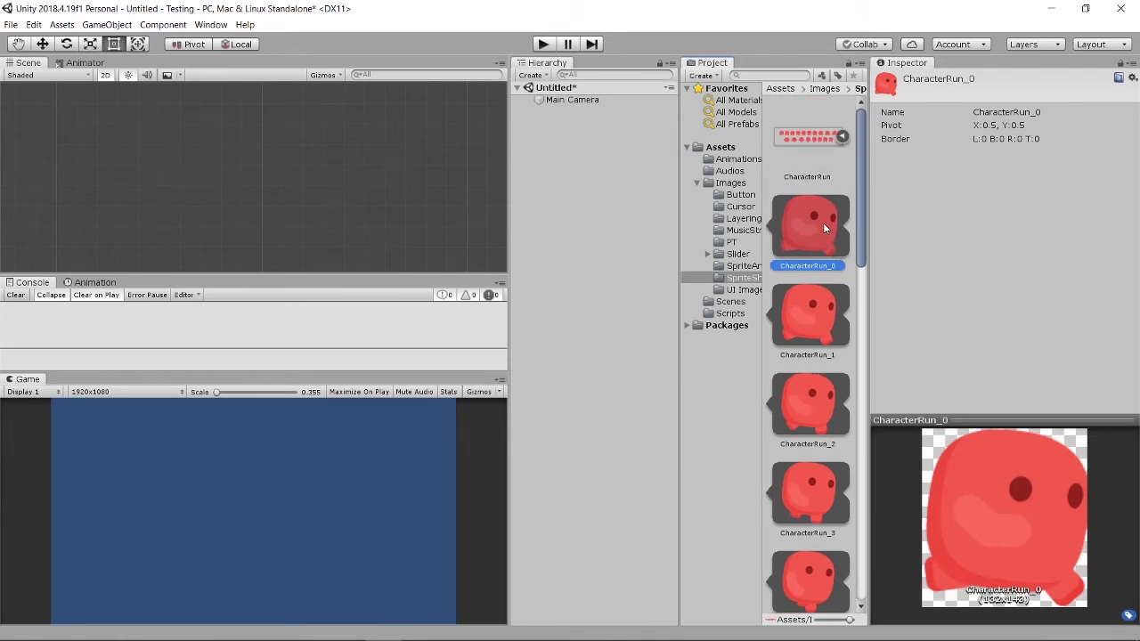
{"action": "scroll", "coordinate": [823, 223], "scroll_direction": "down", "scroll_amount": 2}
{"action": "scroll", "coordinate": [822, 223], "scroll_direction": "up", "scroll_amount": 2}
{"action": "scroll", "coordinate": [824, 223], "scroll_direction": "down", "scroll_amount": 4}
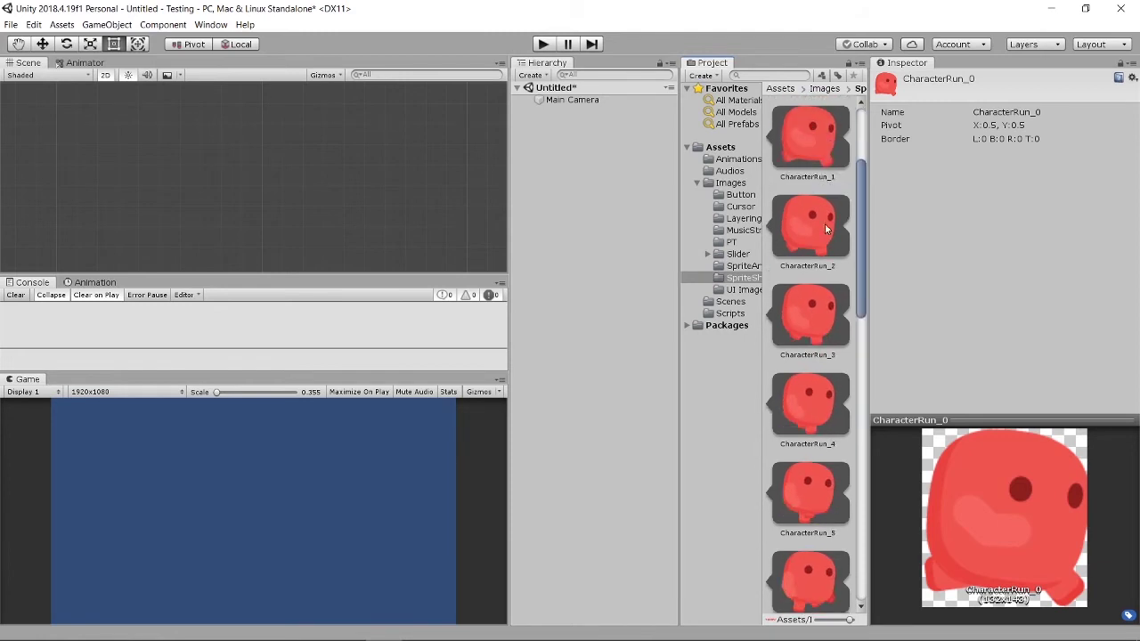
{"action": "scroll", "coordinate": [826, 233], "scroll_direction": "up", "scroll_amount": 4}
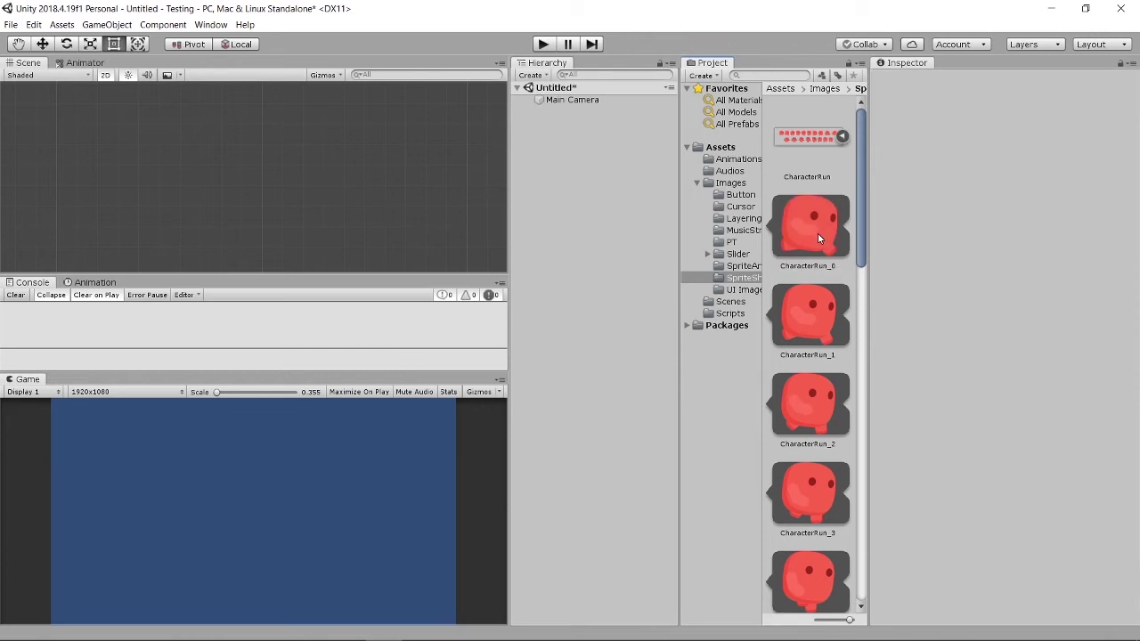
- Select all 18 CharacterRun frames and add them to the Hierarchy together to start creating a new animation
{"action": "scroll", "coordinate": [820, 425], "scroll_direction": "down", "scroll_amount": 6}
{"action": "scroll", "coordinate": [821, 425], "scroll_direction": "down", "scroll_amount": 6}
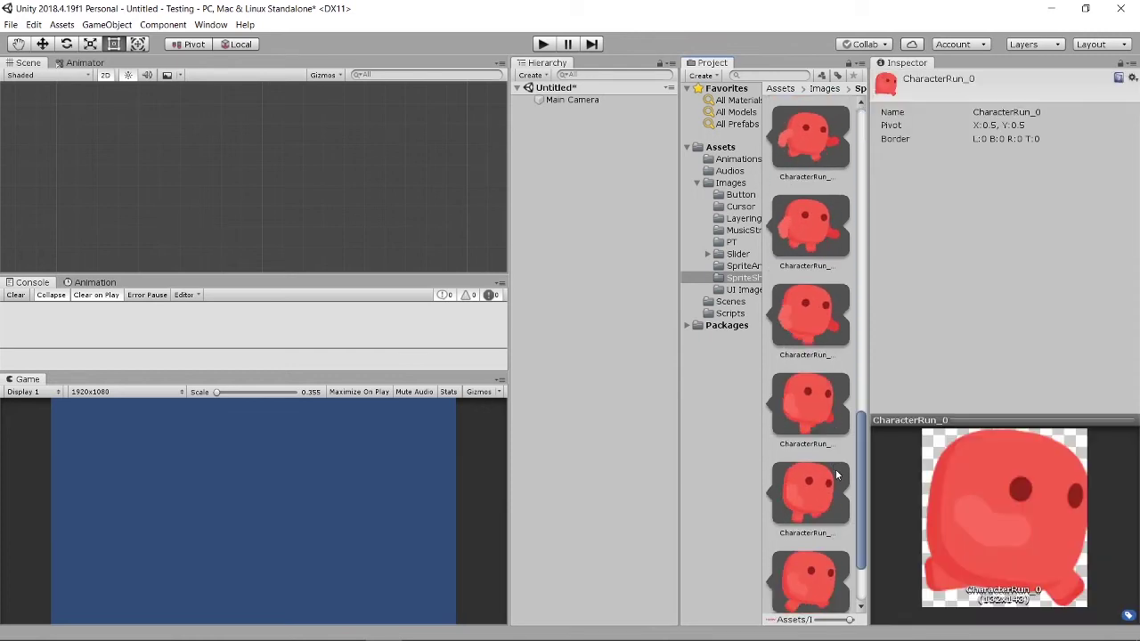
{"action": "left_click", "coordinate": [813, 559], "text": "shift"}
{"action": "scroll", "coordinate": [806, 345], "scroll_direction": "up", "scroll_amount": 15}
{"action": "scroll", "coordinate": [786, 222], "scroll_direction": "up", "scroll_amount": 1}
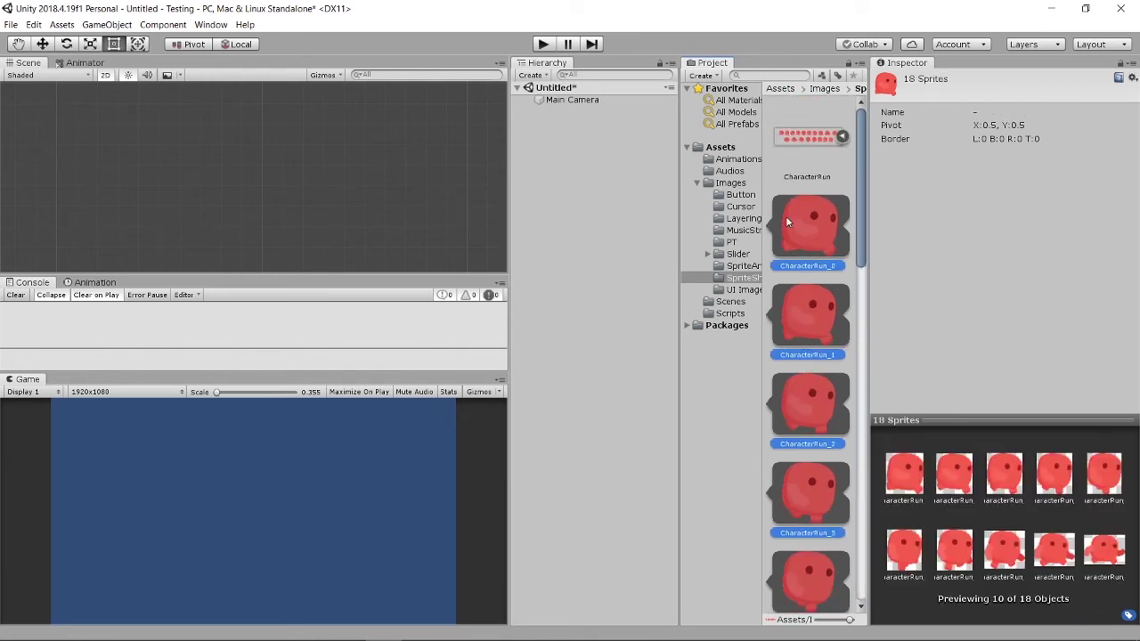
{"action": "left_click_drag", "start_coordinate": [787, 225], "coordinate": [574, 161]}
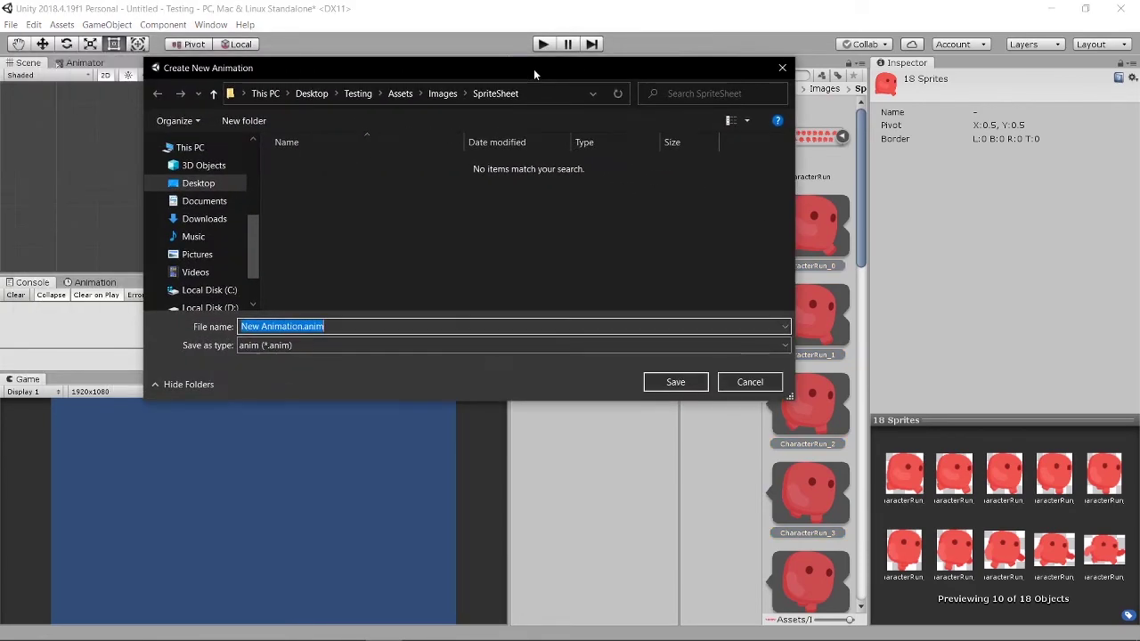
- Browse to the Assets/Animations folder for saving the new animation, but cancel its creation
{"action": "left_click", "coordinate": [435, 95]}
{"action": "left_click", "coordinate": [401, 94]}
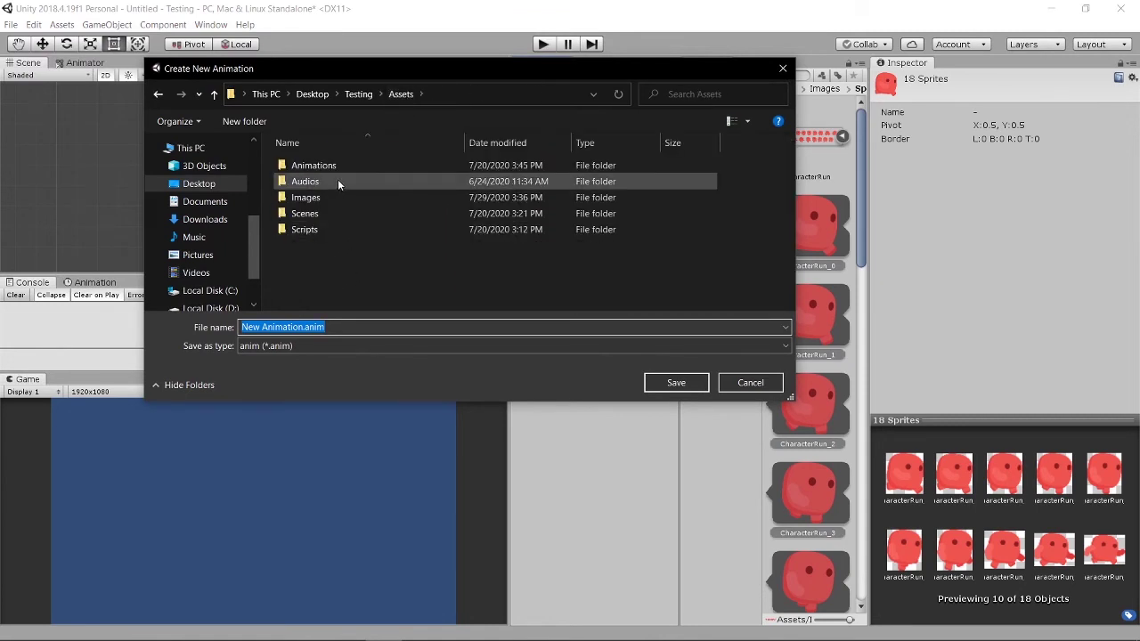
{"action": "double_click", "coordinate": [311, 166]}
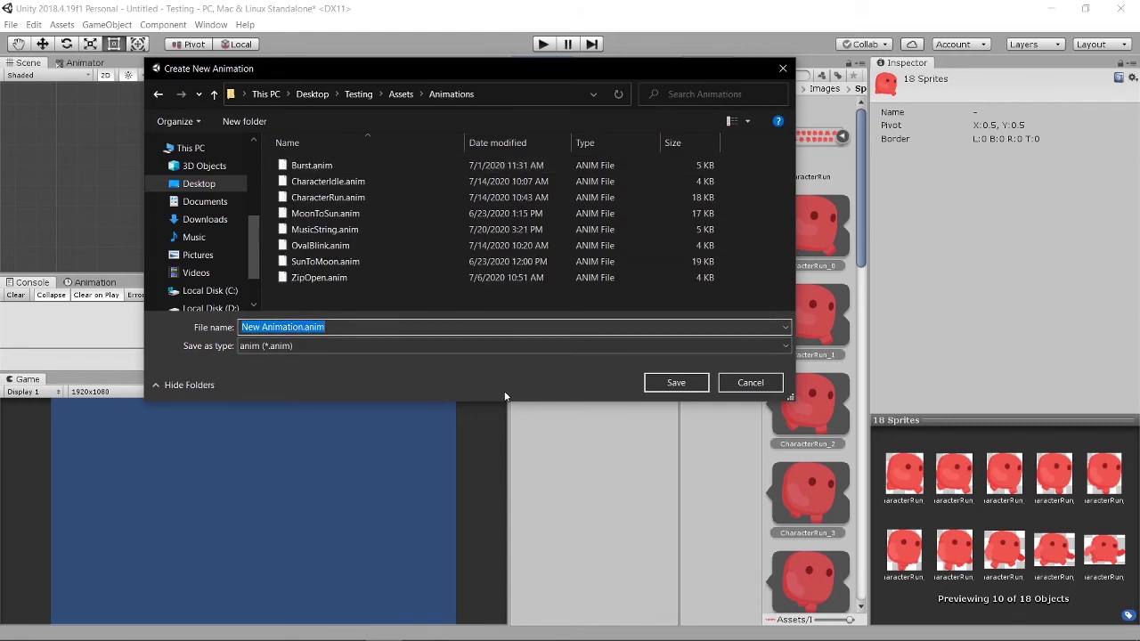
{"action": "left_click", "coordinate": [749, 382]}
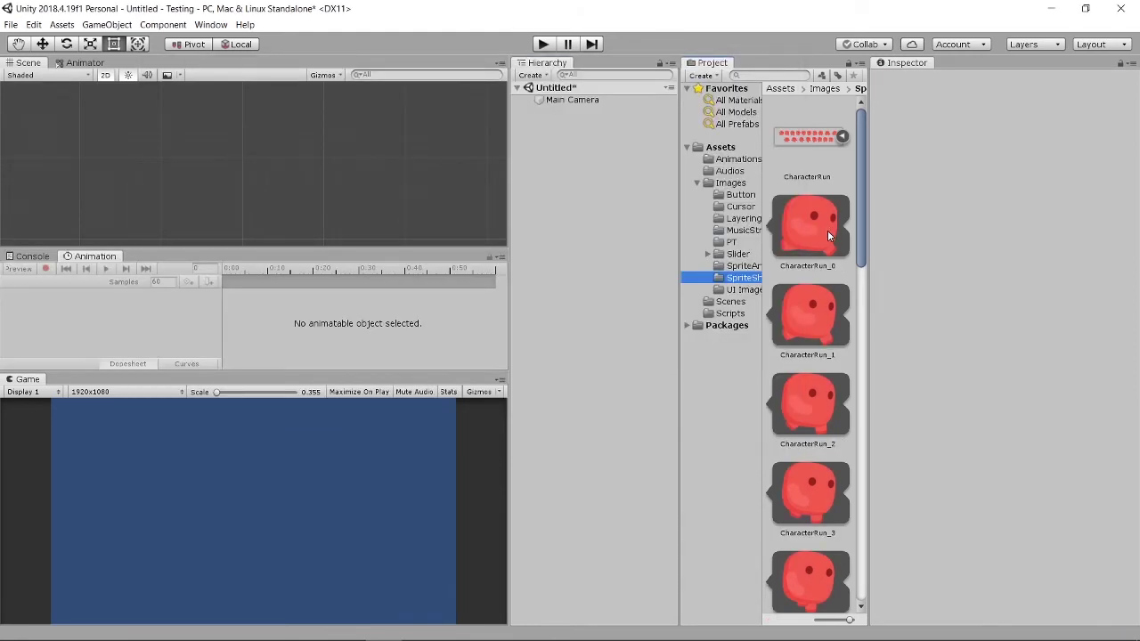
- Add the CharacterRun_0 frame to the Hierarchy as a game object and frame it in the Scene view
{"action": "left_click_drag", "start_coordinate": [827, 230], "coordinate": [609, 155]}
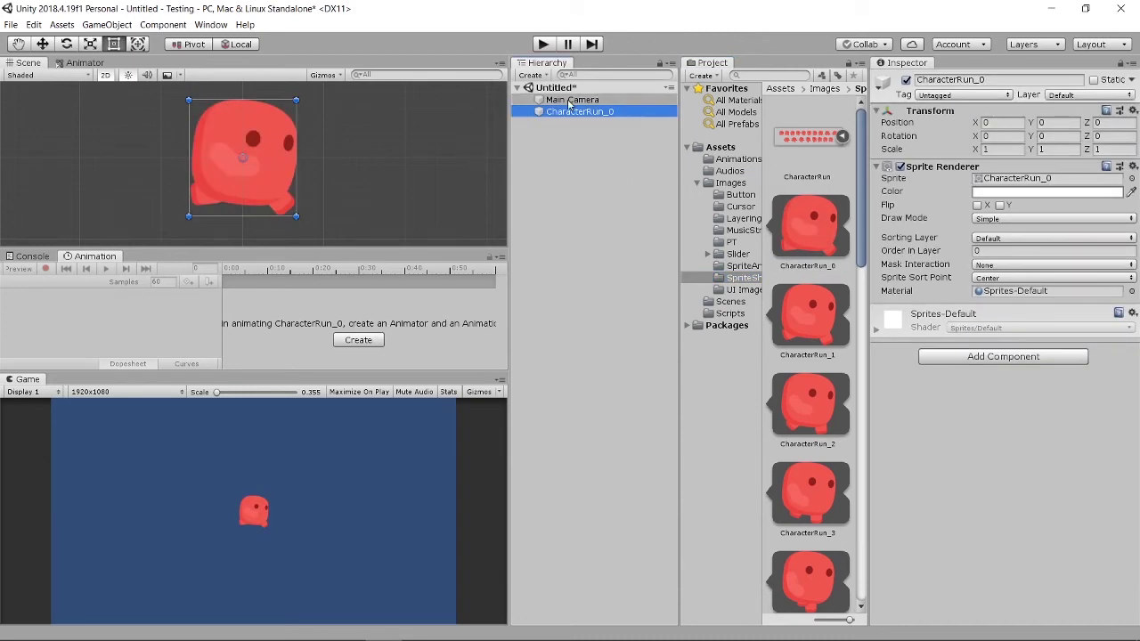
{"action": "left_click", "coordinate": [597, 159]}
{"action": "double_click", "coordinate": [579, 111]}
- Rename the CharacterRun_0 game object as RedGuy
{"action": "left_click", "coordinate": [987, 79]}
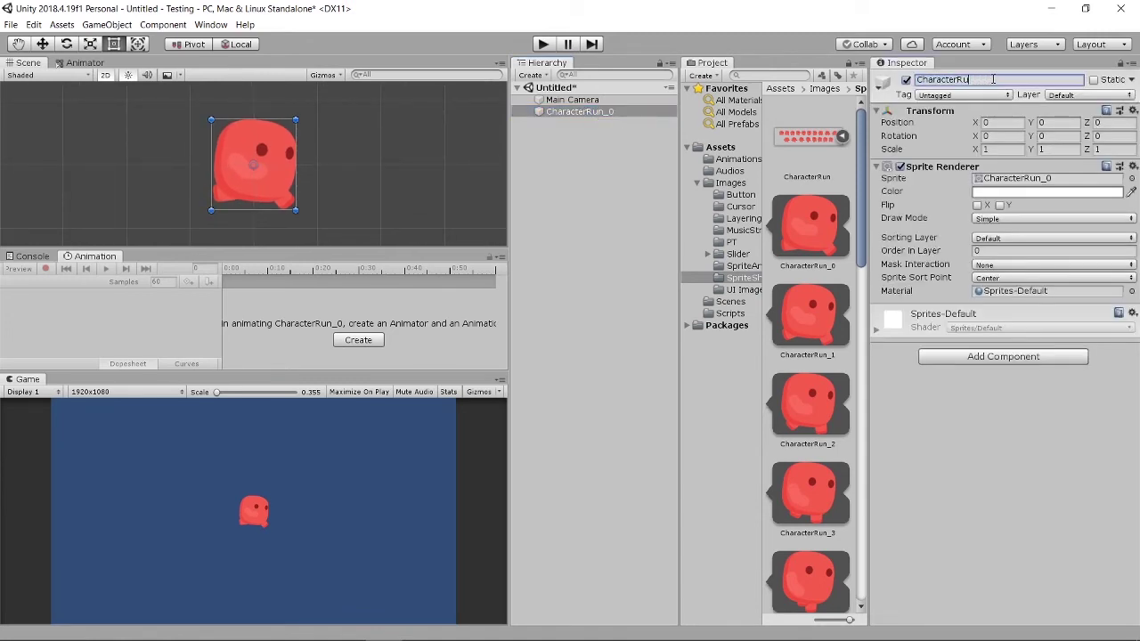
{"action": "key", "text": "BackSpace"}
{"action": "key", "text": "BackSpace"}
{"action": "key", "text": "BackSpace"}
{"action": "key", "text": "BackSpace"}
{"action": "key", "text": "BackSpace"}
{"action": "key", "text": "BackSpace"}
{"action": "key", "text": "BackSpace"}
{"action": "key", "text": "BackSpace"}
{"action": "key", "text": "BackSpace"}
{"action": "key", "text": "BackSpace"}
{"action": "key", "text": "Return"}
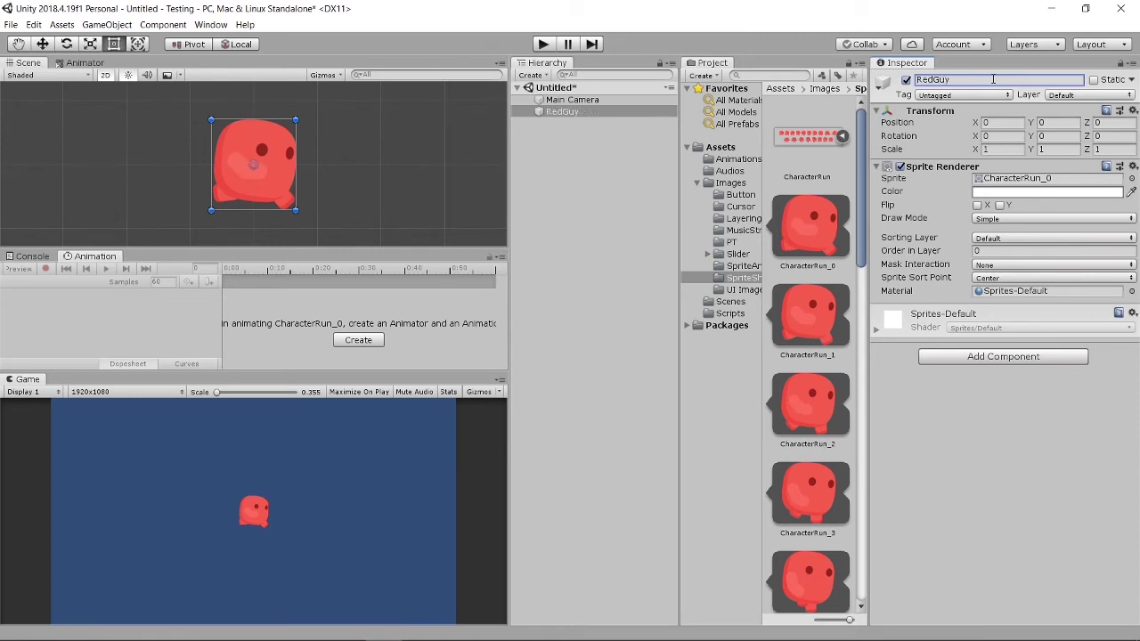
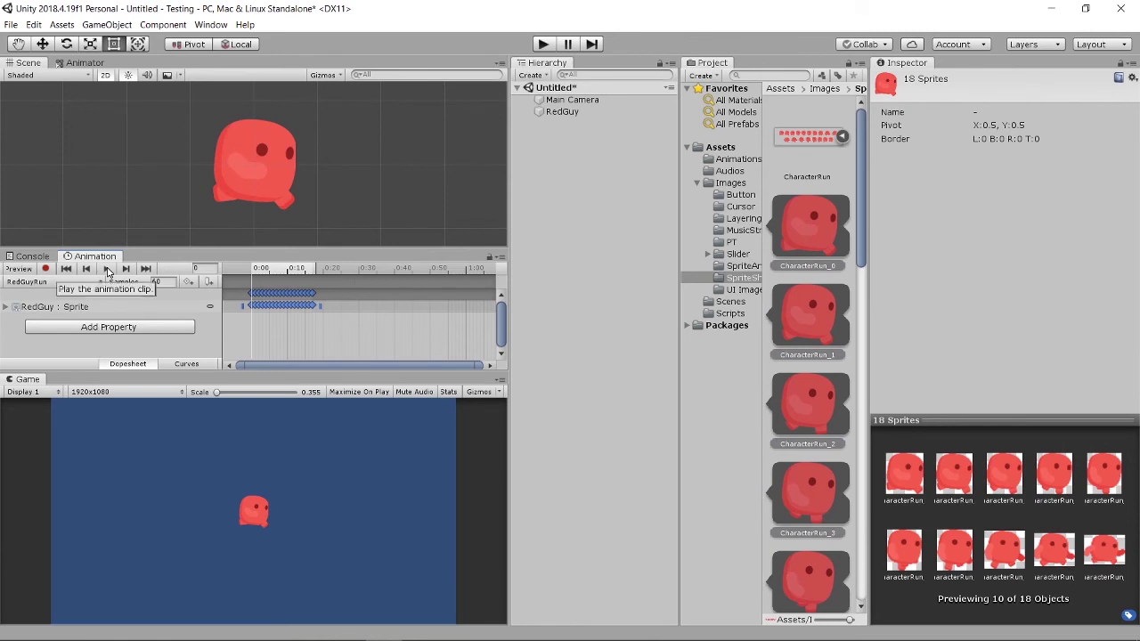
- Preview the RedGuyRun clip and examine the character's running motion in the Scene view
{"action": "scroll", "coordinate": [259, 196], "scroll_direction": "up", "scroll_amount": 4}
{"action": "scroll", "coordinate": [278, 178], "scroll_direction": "down", "scroll_amount": 5}
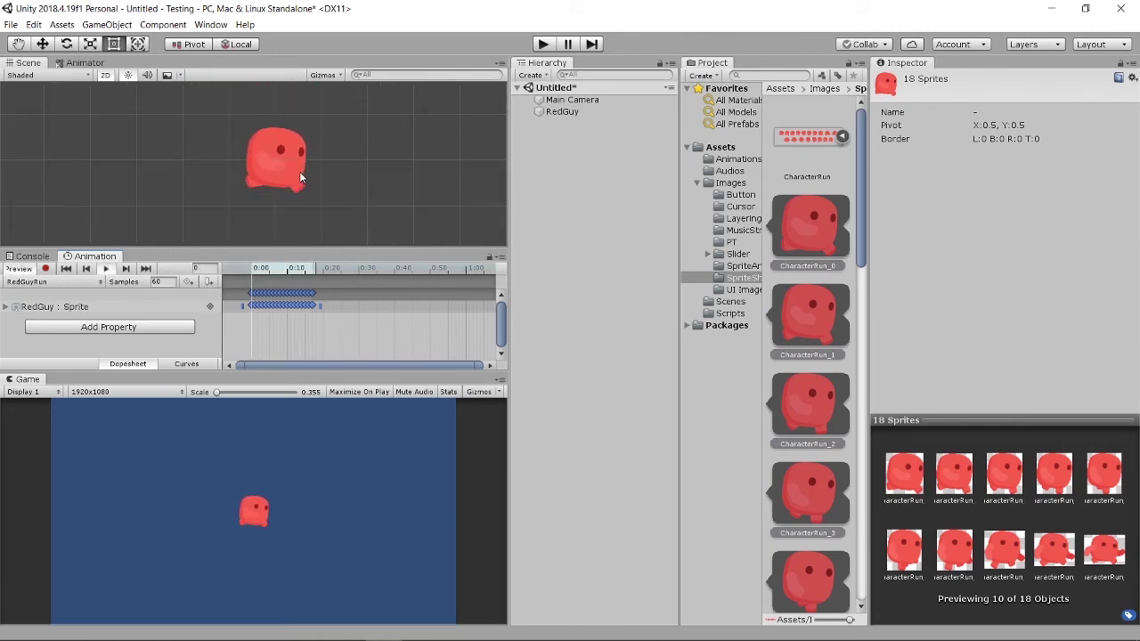
{"action": "scroll", "coordinate": [300, 180], "scroll_direction": "up", "scroll_amount": 3}
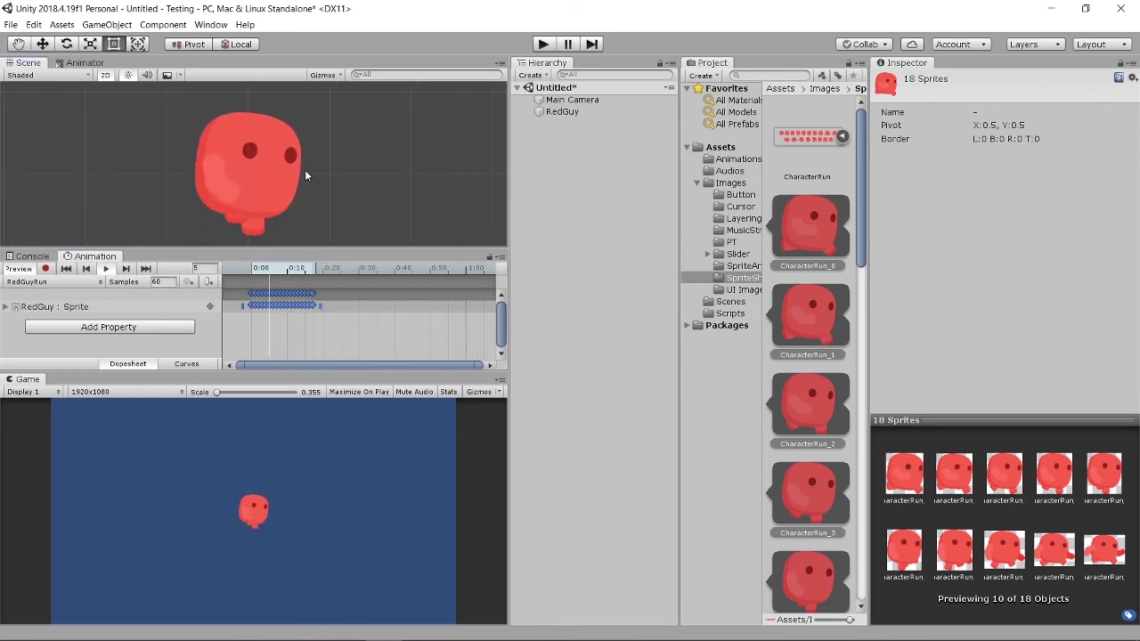
{"action": "middle_click_drag", "start_coordinate": [327, 154], "coordinate": [322, 167]}
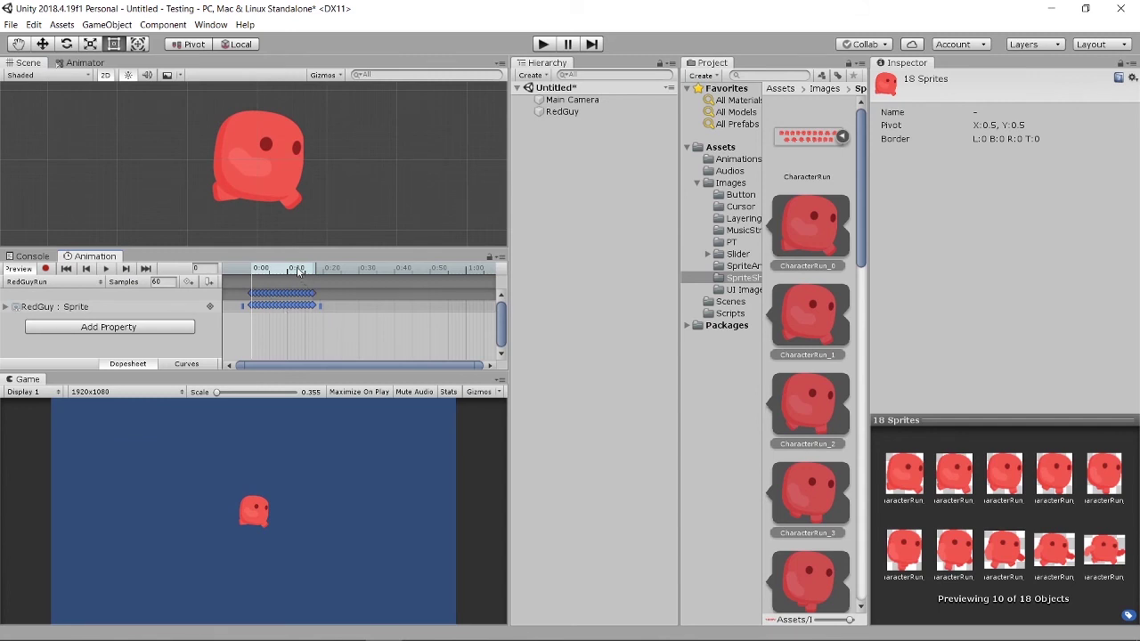
- Stretch the RedGuyRun sprite keyframes so the last one falls at about 0:43, and play the slowed clip
{"action": "scroll", "coordinate": [276, 318], "scroll_direction": "up", "scroll_amount": 2}
{"action": "scroll", "coordinate": [280, 322], "scroll_direction": "up", "scroll_amount": 3}
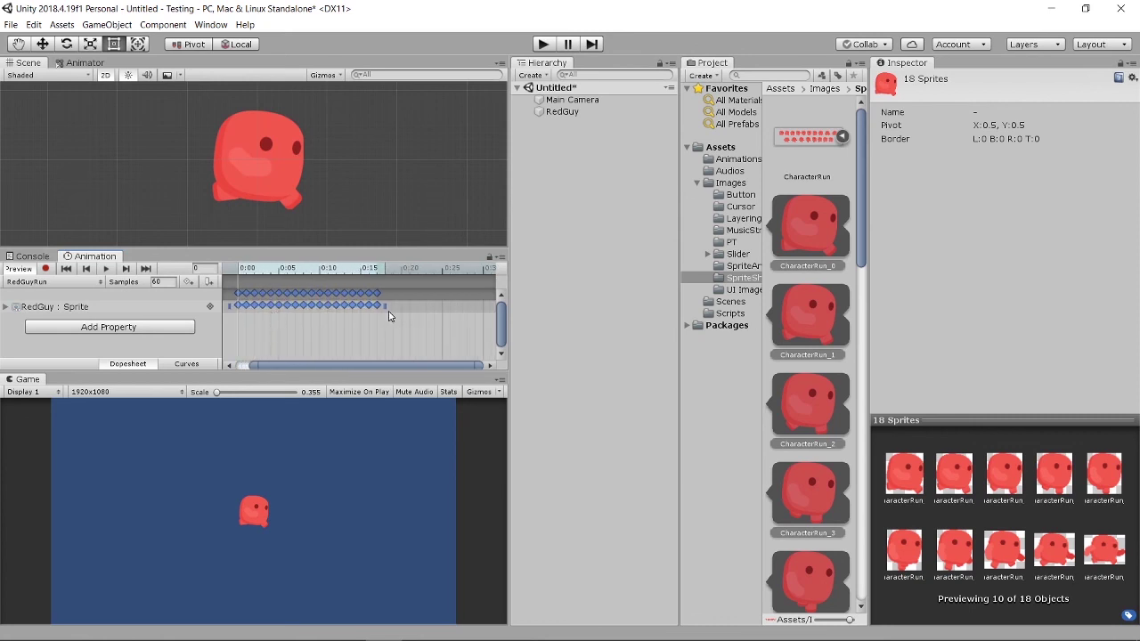
{"action": "left_click_drag", "start_coordinate": [350, 357], "coordinate": [303, 362]}
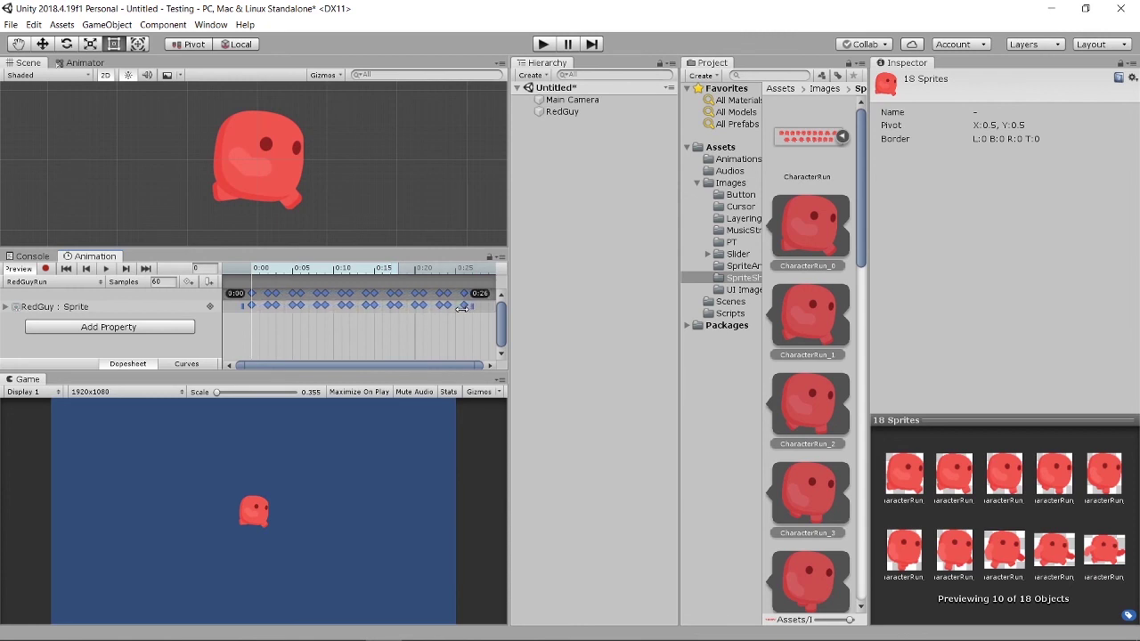
{"action": "scroll", "coordinate": [431, 329], "scroll_direction": "down", "scroll_amount": 1}
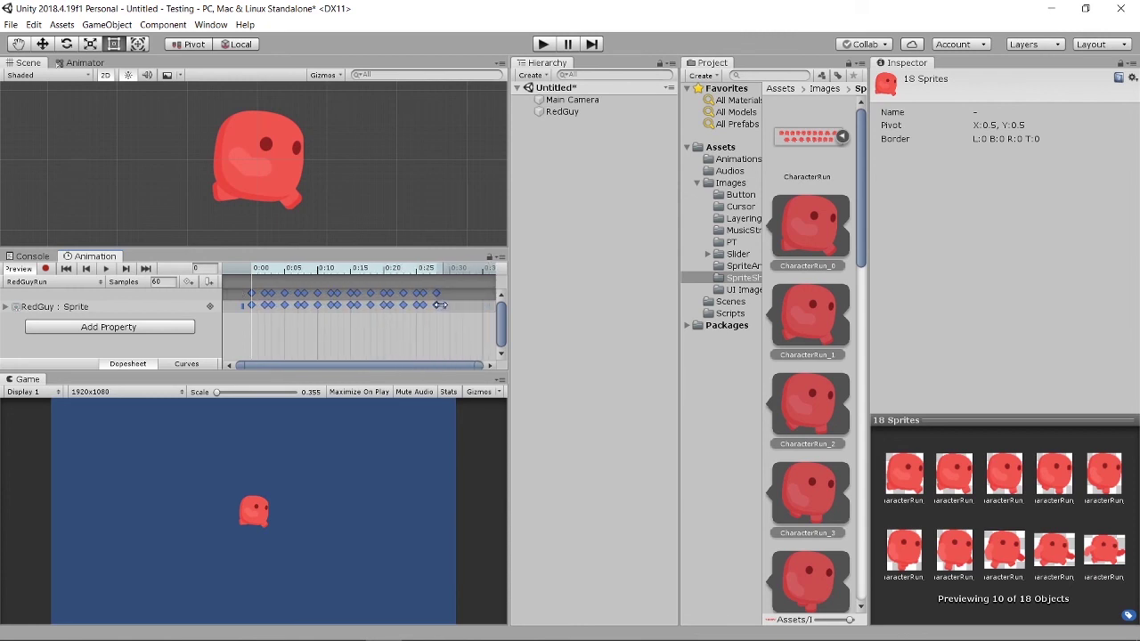
{"action": "left_click_drag", "start_coordinate": [457, 303], "coordinate": [491, 304]}
{"action": "scroll", "coordinate": [470, 325], "scroll_direction": "down", "scroll_amount": 1}
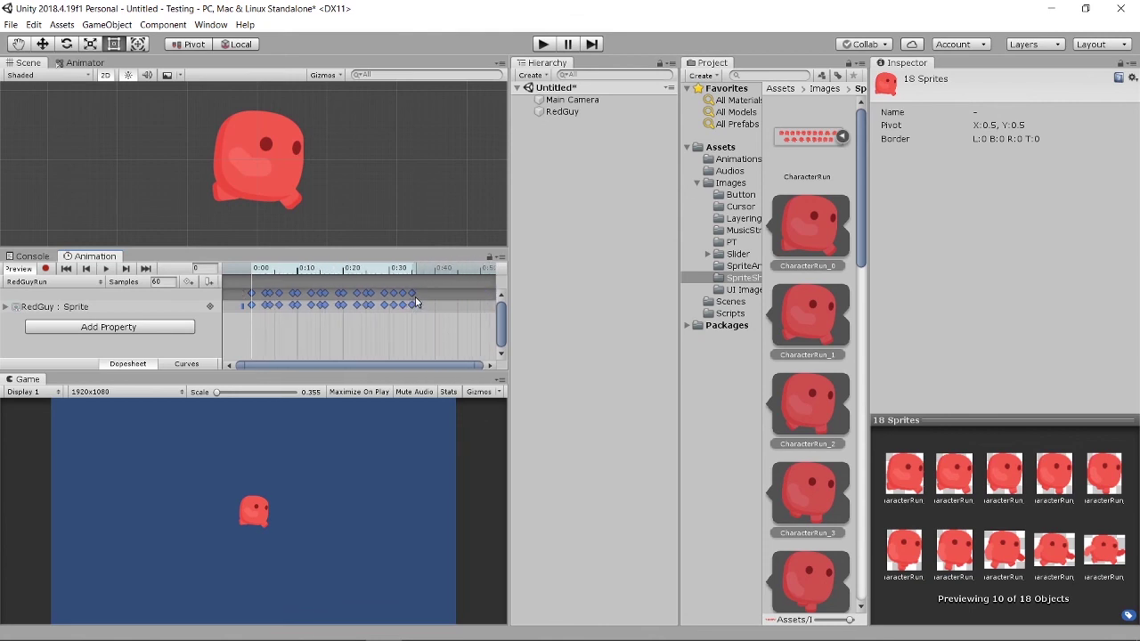
{"action": "mouse_move", "coordinate": [423, 306]}
{"action": "left_mouse_down"}
{"action": "mouse_move", "coordinate": [468, 306]}
{"action": "mouse_move", "coordinate": [436, 306]}
{"action": "mouse_move", "coordinate": [451, 306]}
{"action": "left_mouse_up"}
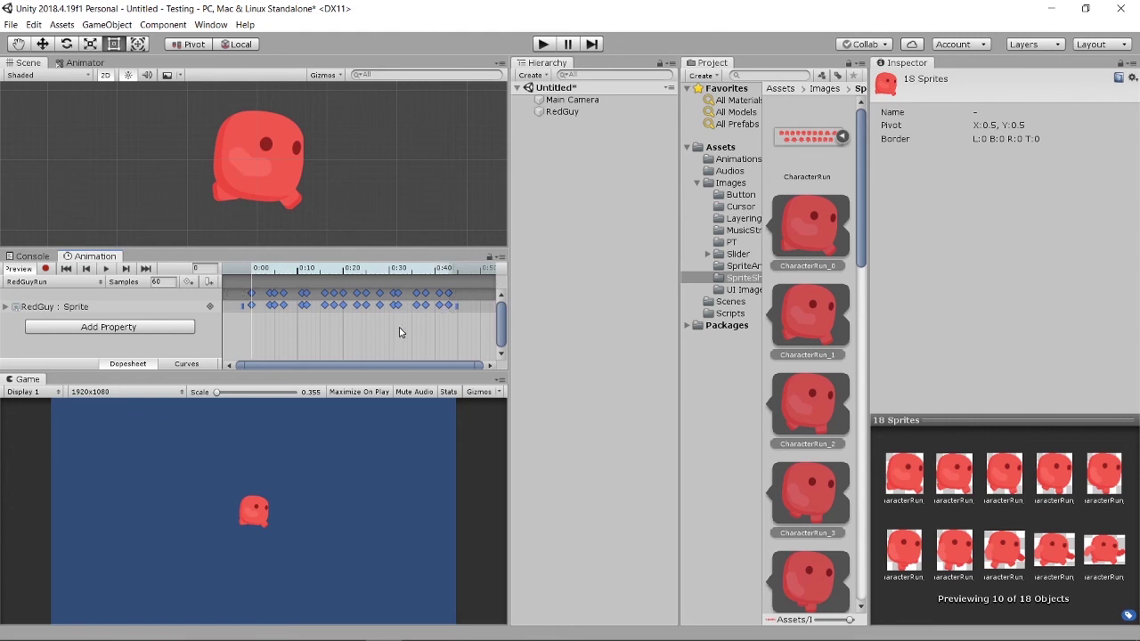
{"action": "left_click", "coordinate": [107, 270]}
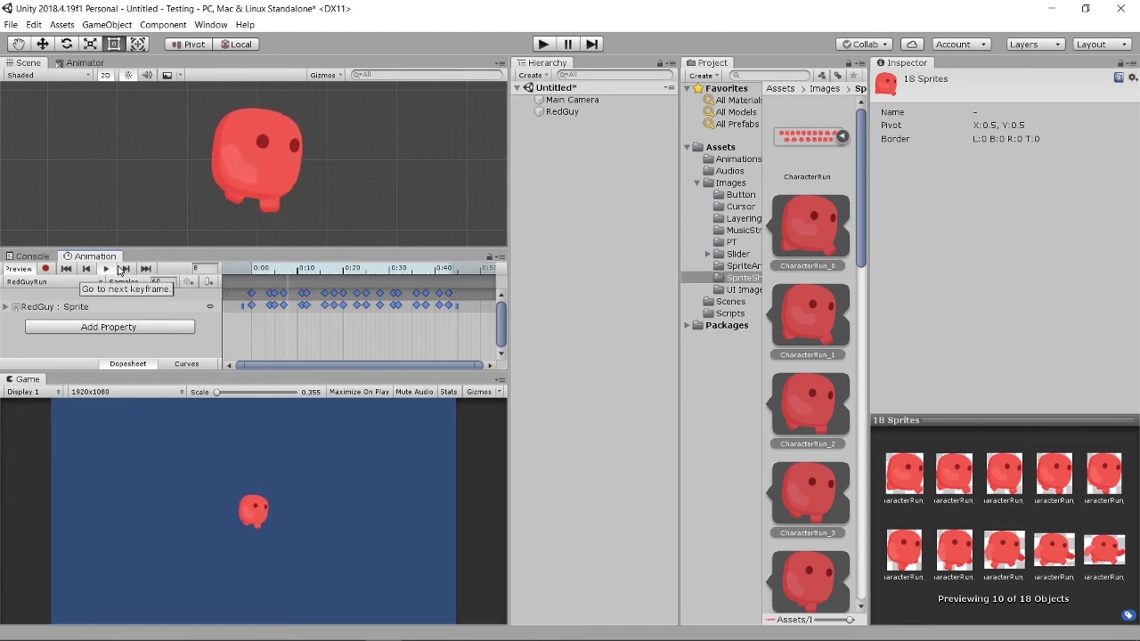